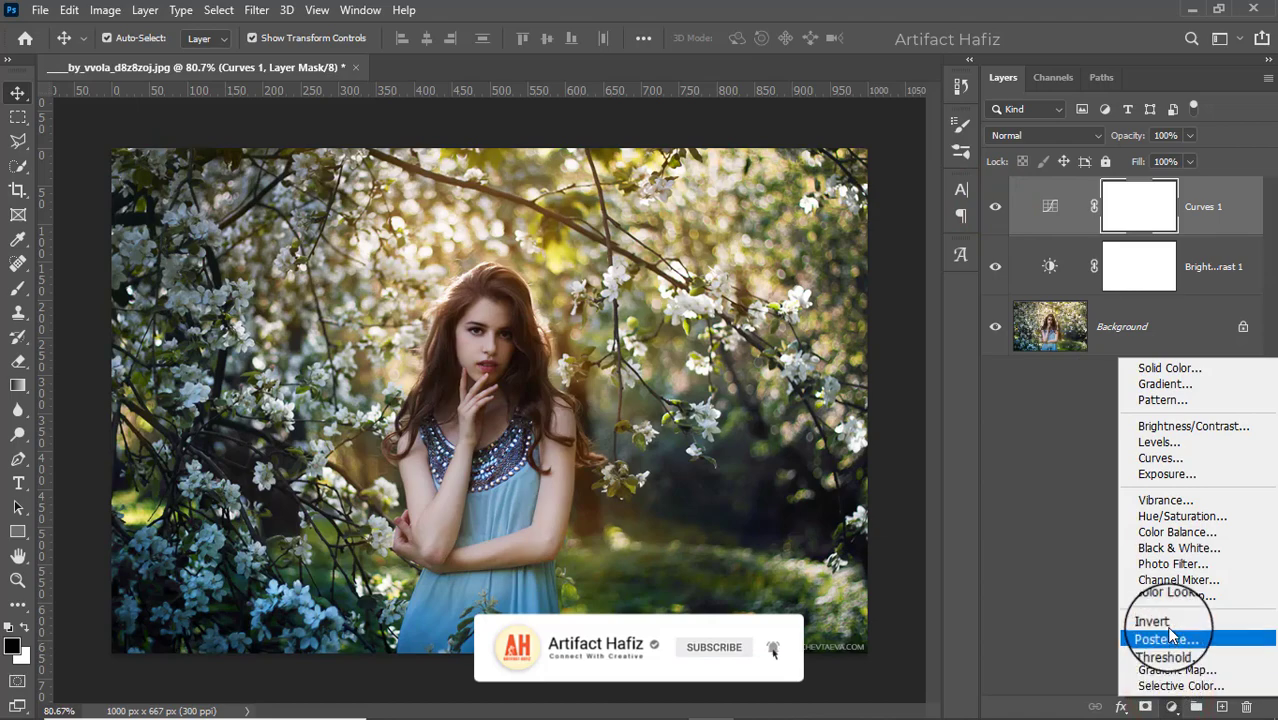
# Step: Add a Selective Color adjustment with Reds at Cyan -2, Magenta -2, Yellow +4, Black -27 and Yellows at Cyan +3, Magenta -7, Yellow +13, Black +9
pyautogui.click(1177, 687)
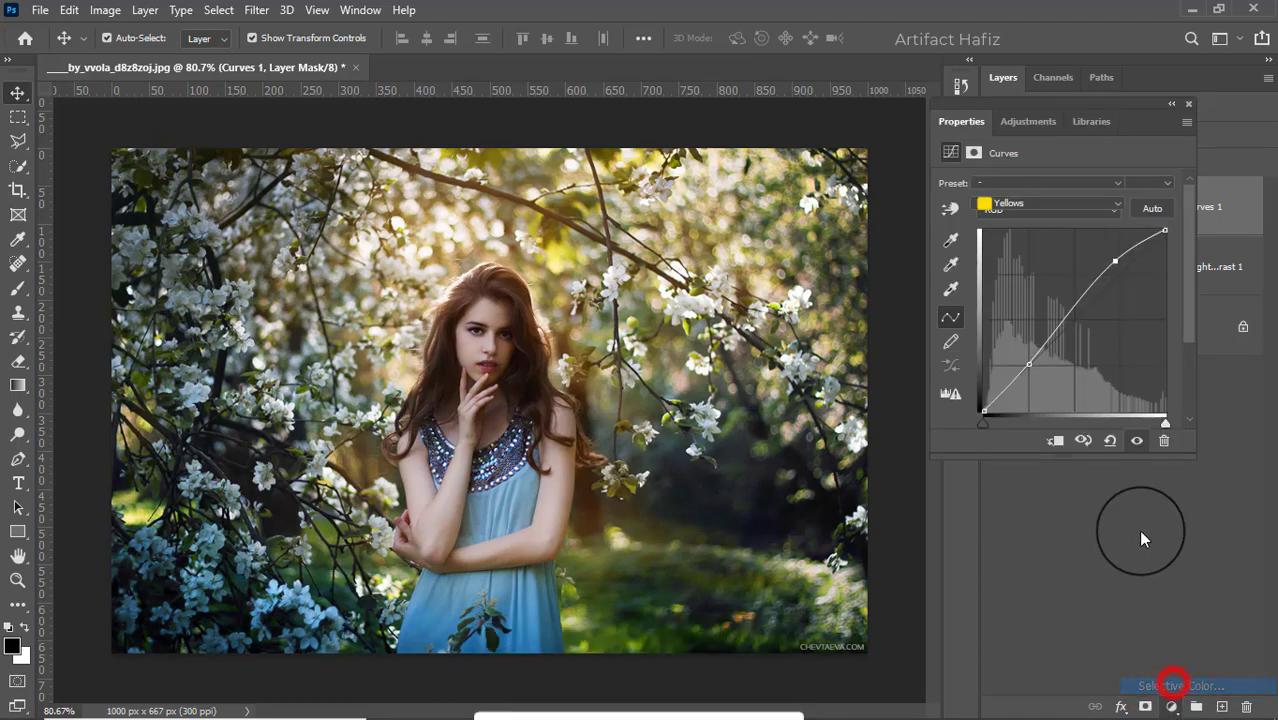
pyautogui.moveTo(1053, 246); pyautogui.dragTo(1025, 358)
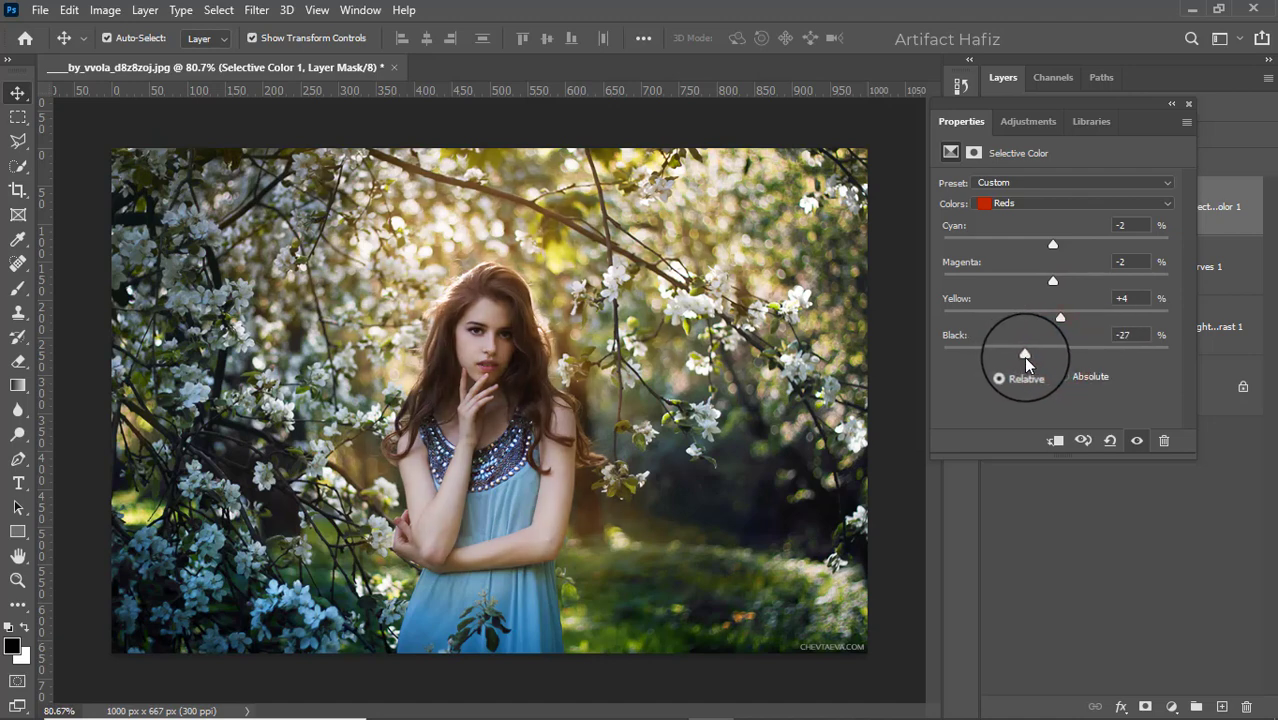
pyautogui.click(1018, 204)
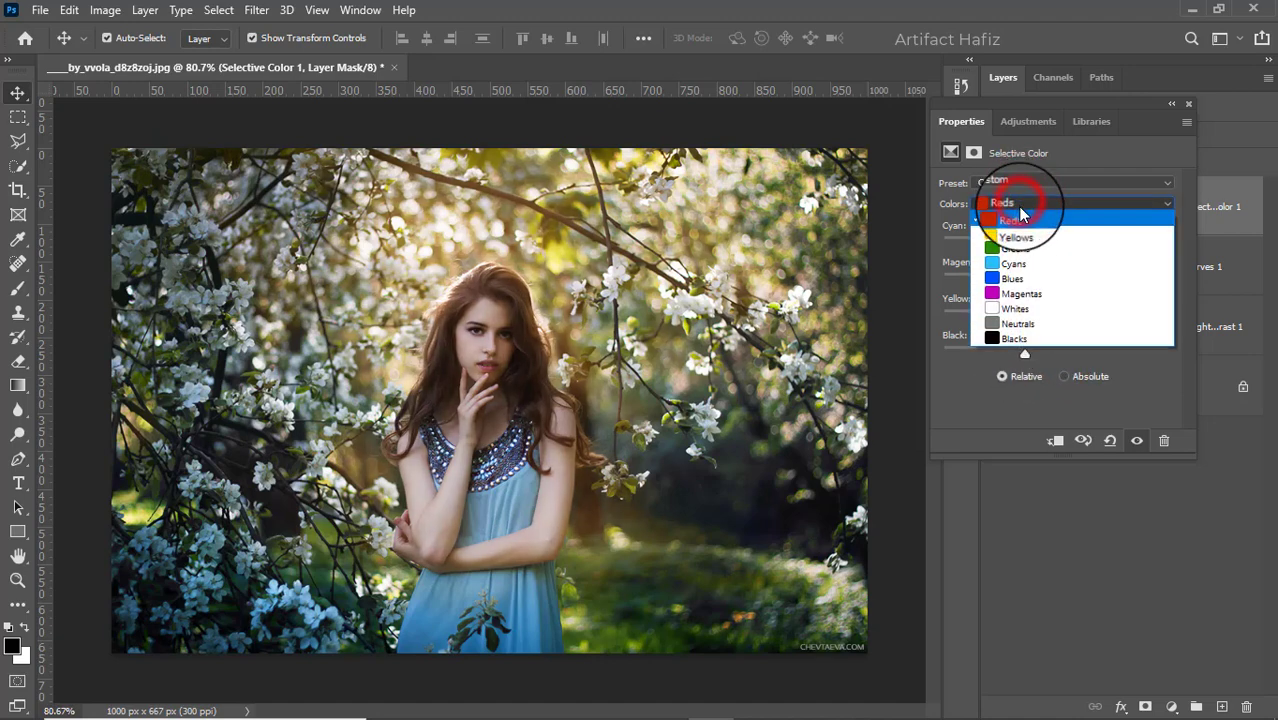
pyautogui.click(1024, 228)
pyautogui.moveTo(1006, 265); pyautogui.dragTo(1072, 358)
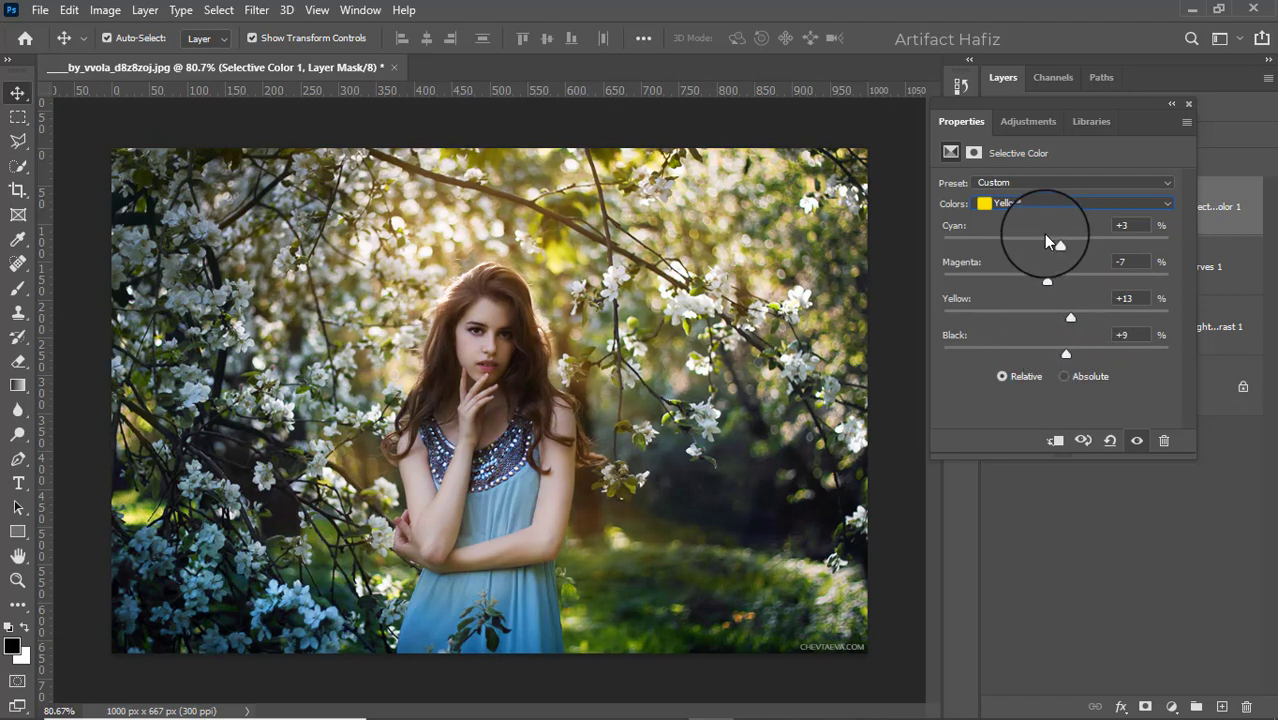
# Step: Set the Selective Color adjustment's Greens to Cyan +1, Magenta -12, Yellow -14 and Black -6
pyautogui.click(1044, 205)
pyautogui.click(1045, 247)
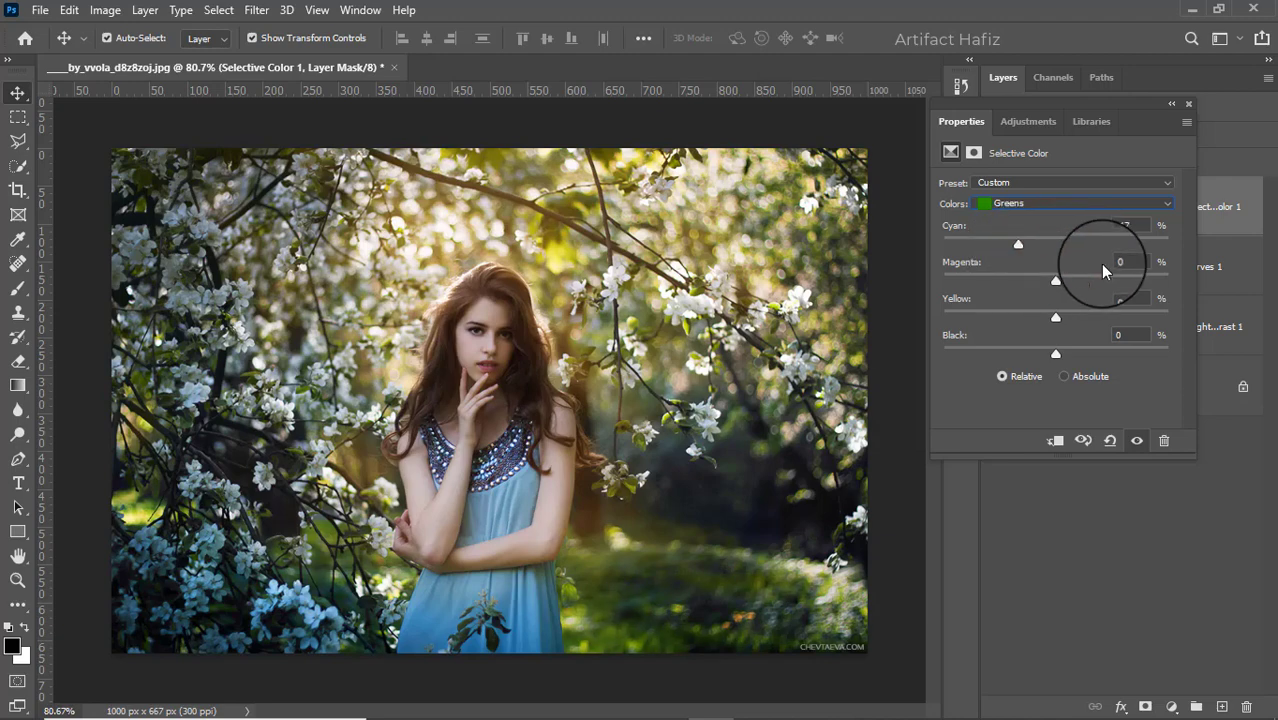
pyautogui.moveTo(1103, 265); pyautogui.dragTo(1048, 355)
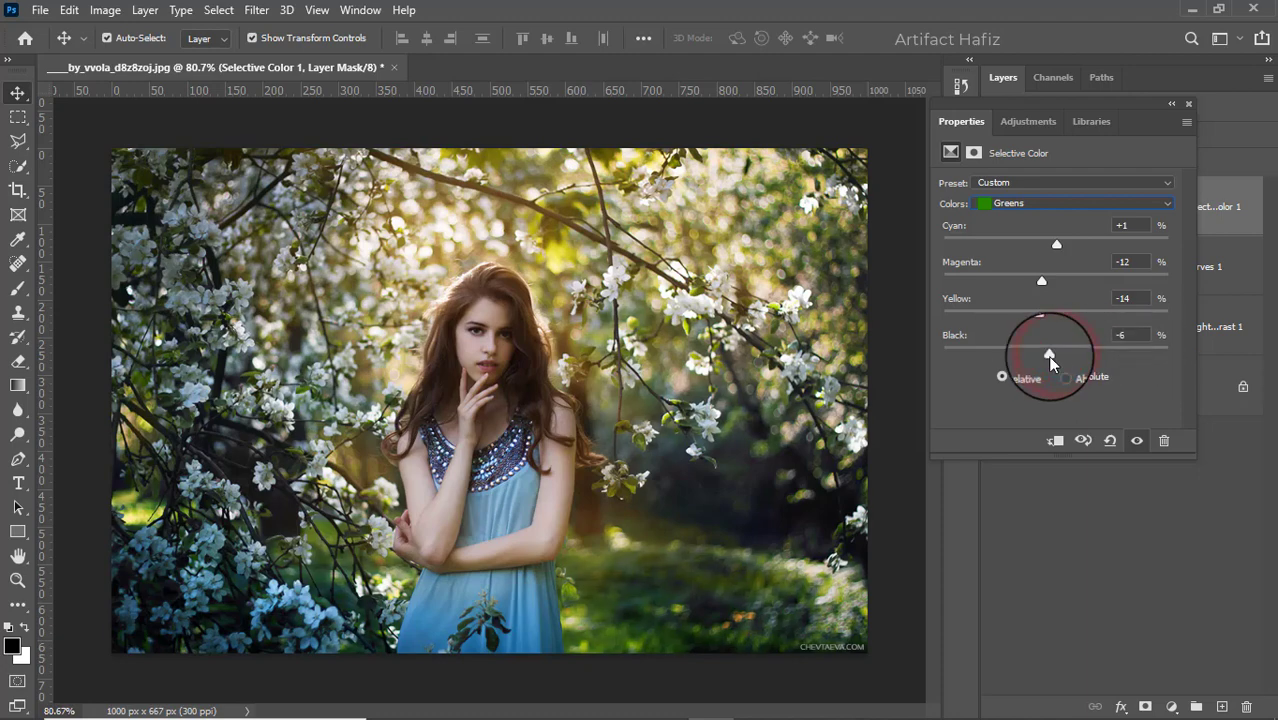
pyautogui.click(1189, 104)
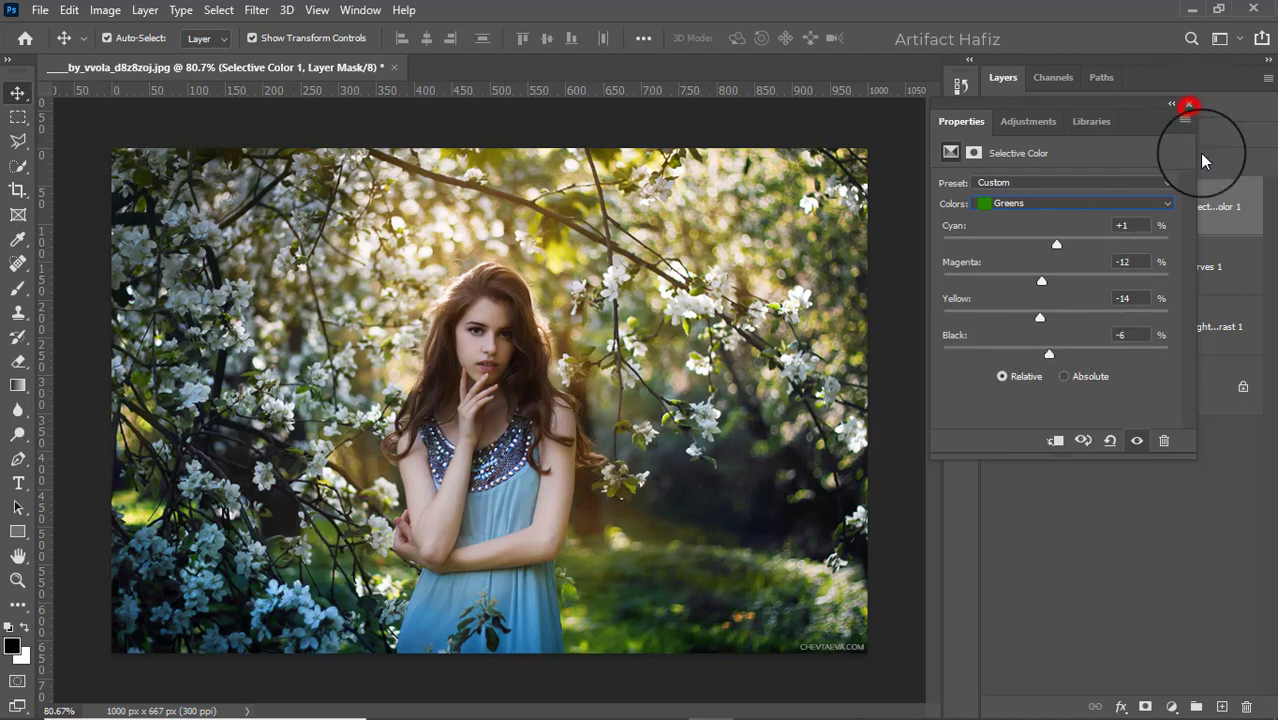
# Step: Add a Color Lookup adjustment using the Fuji ETERNA 250D Kodak 2395 LUT and reduce its layer opacity to 10%
pyautogui.click(1171, 707)
pyautogui.click(1163, 604)
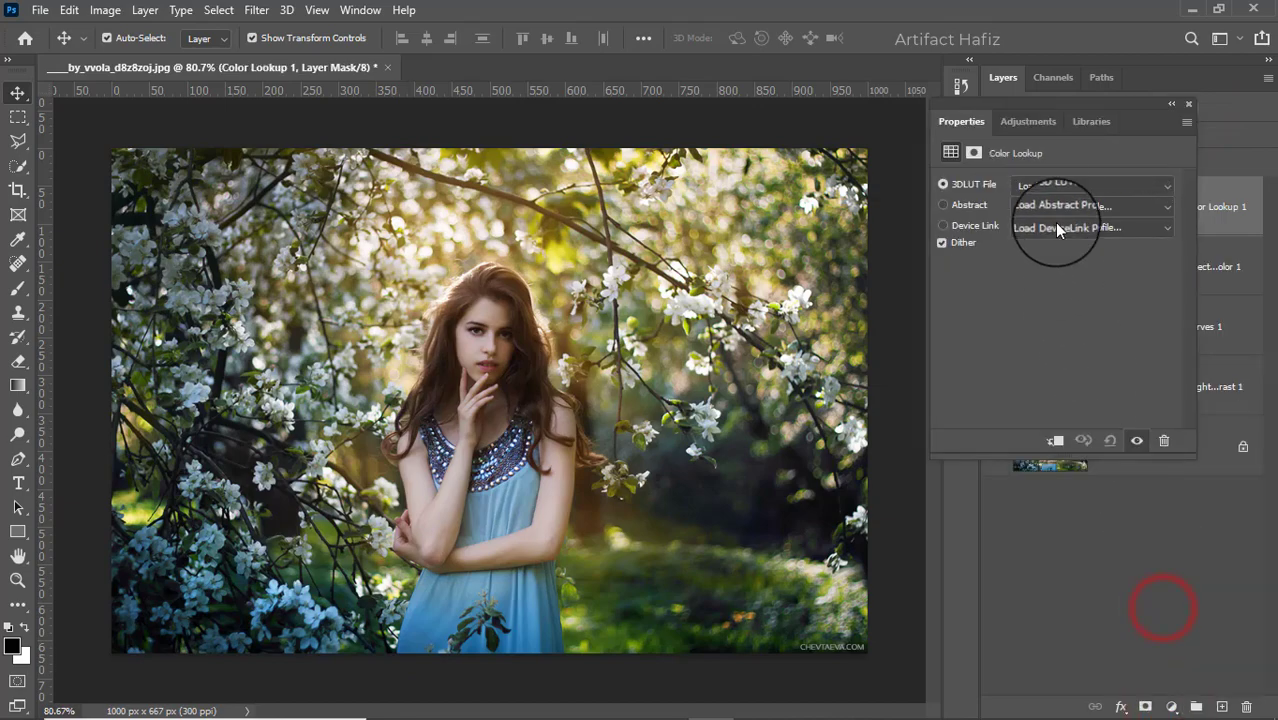
pyautogui.click(1055, 186)
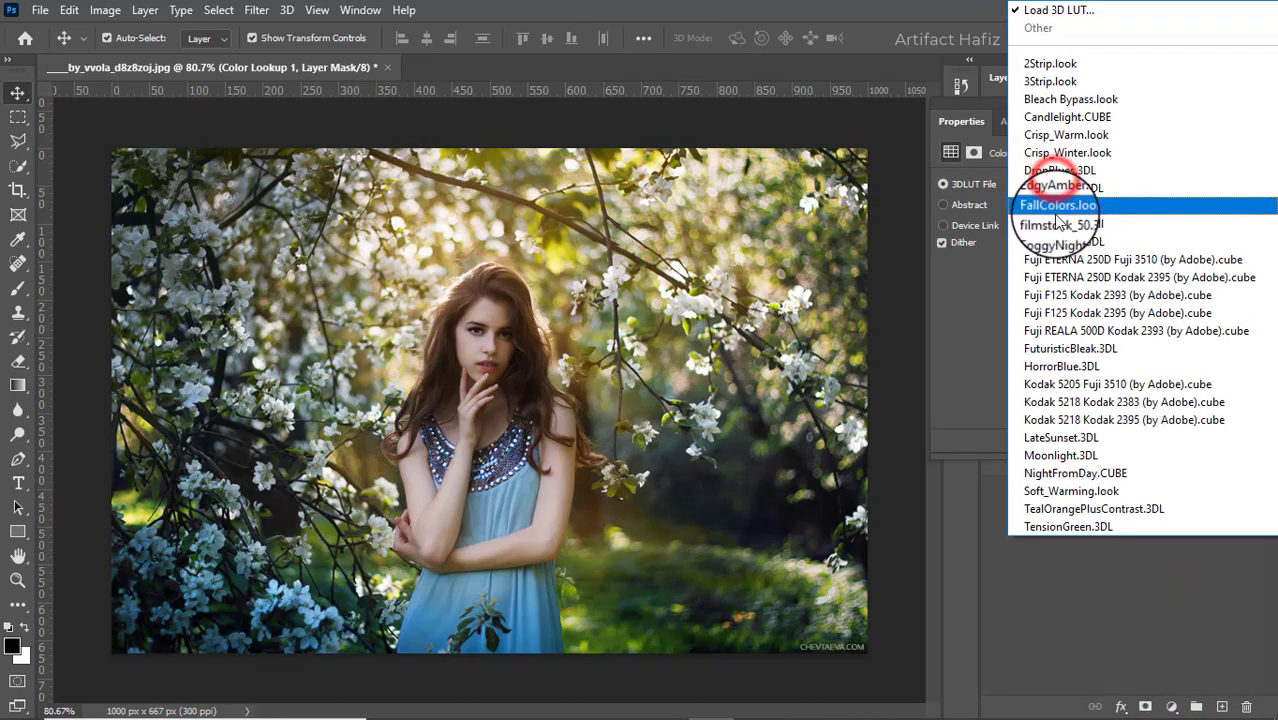
pyautogui.click(1068, 279)
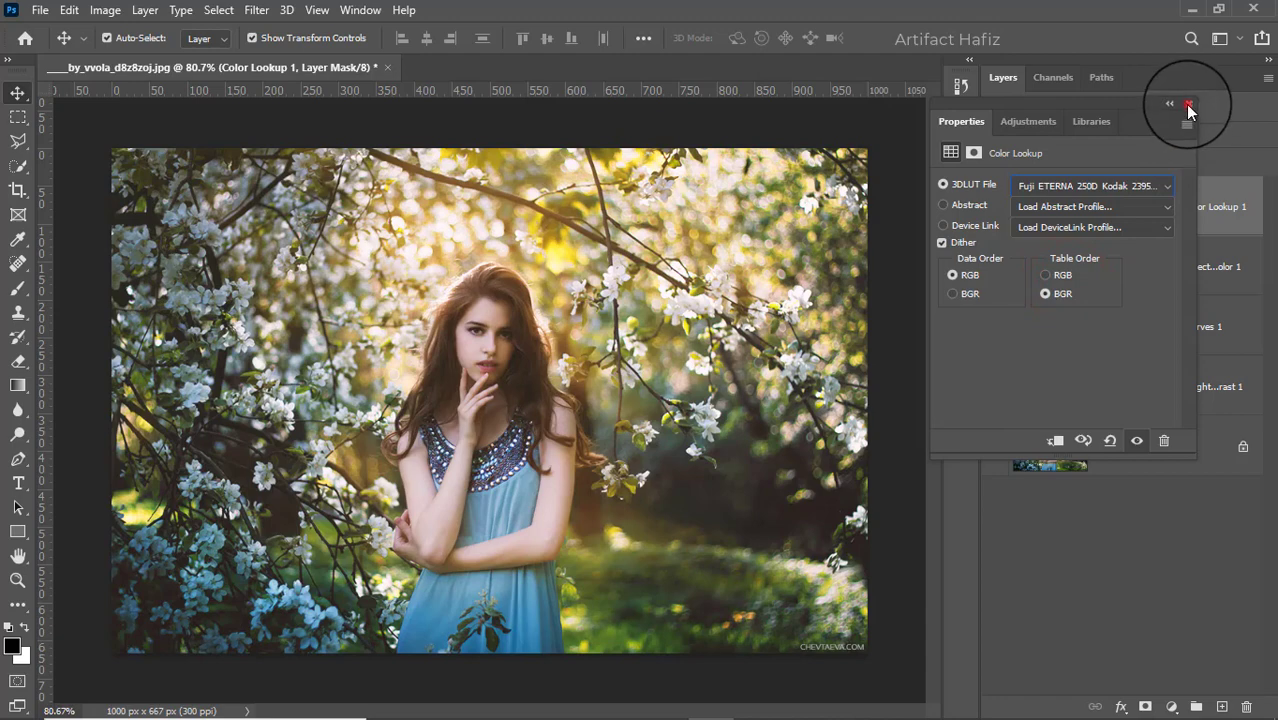
pyautogui.click(1188, 105)
pyautogui.click(1192, 135)
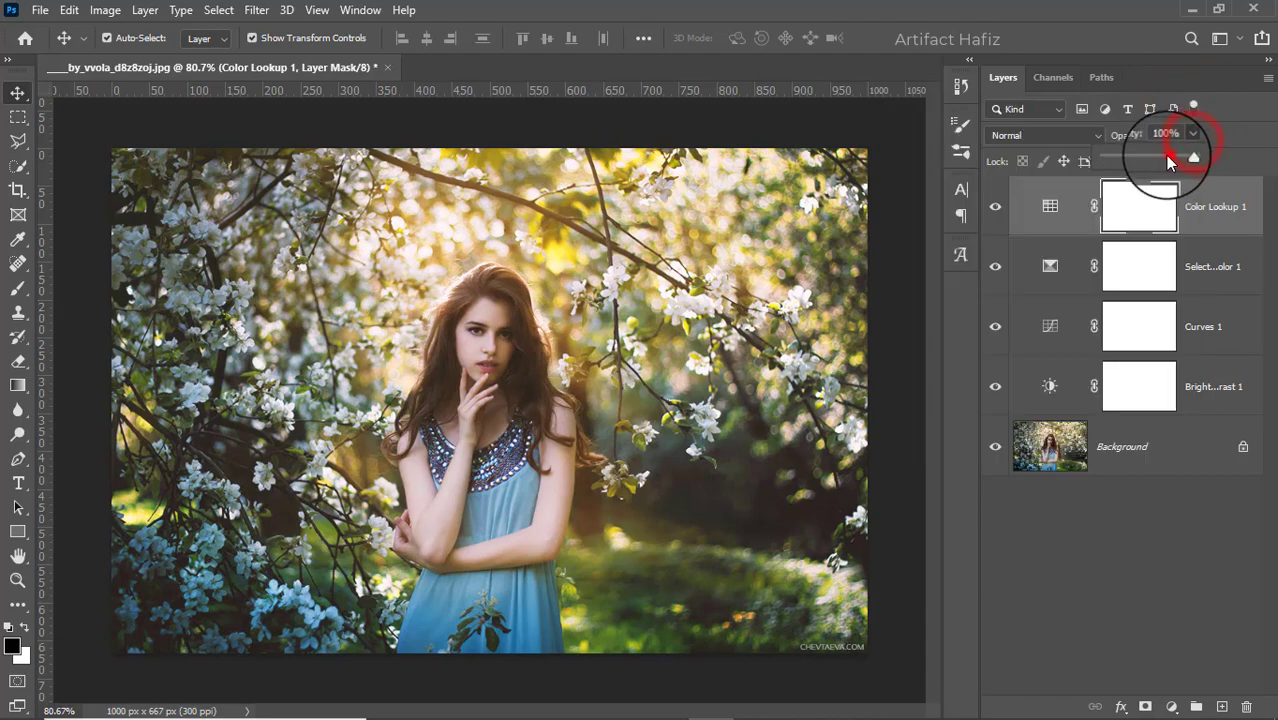
pyautogui.moveTo(1170, 161); pyautogui.dragTo(1111, 160)
pyautogui.click(1218, 213)
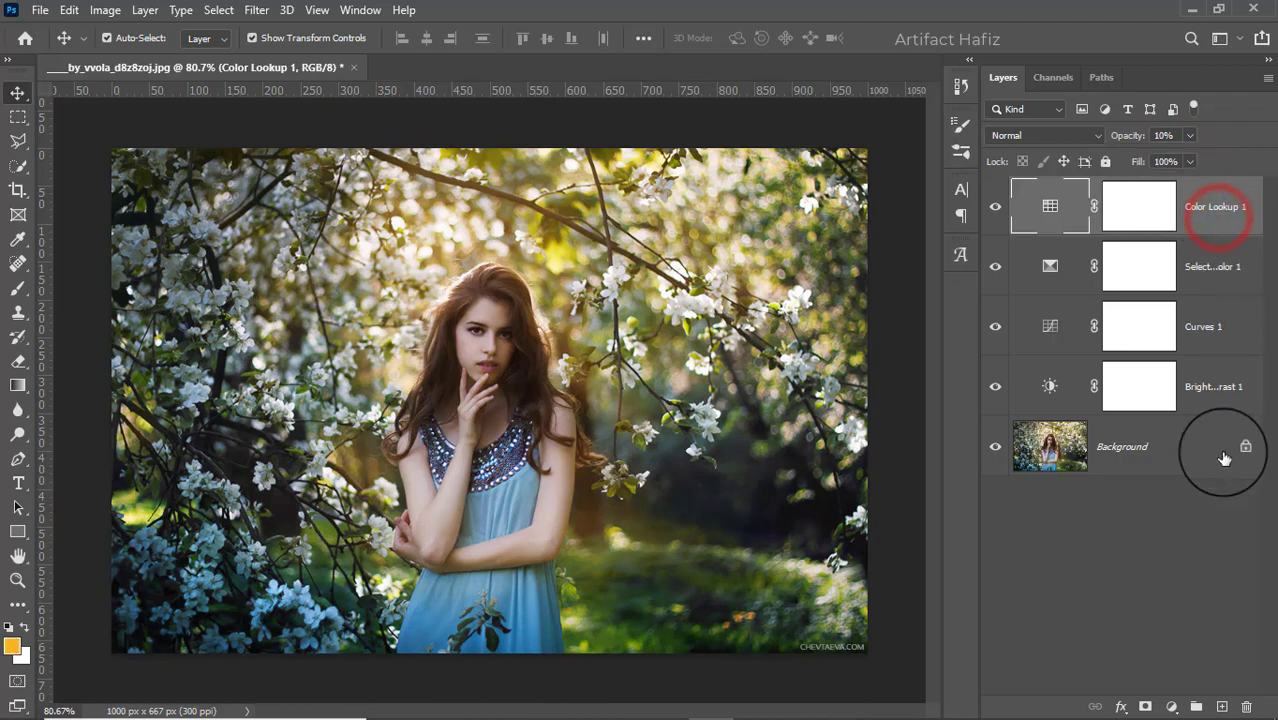
# Step: Add a Levels adjustment above the Color Lookup layer and slightly brighten its midtones
pyautogui.click(1172, 707)
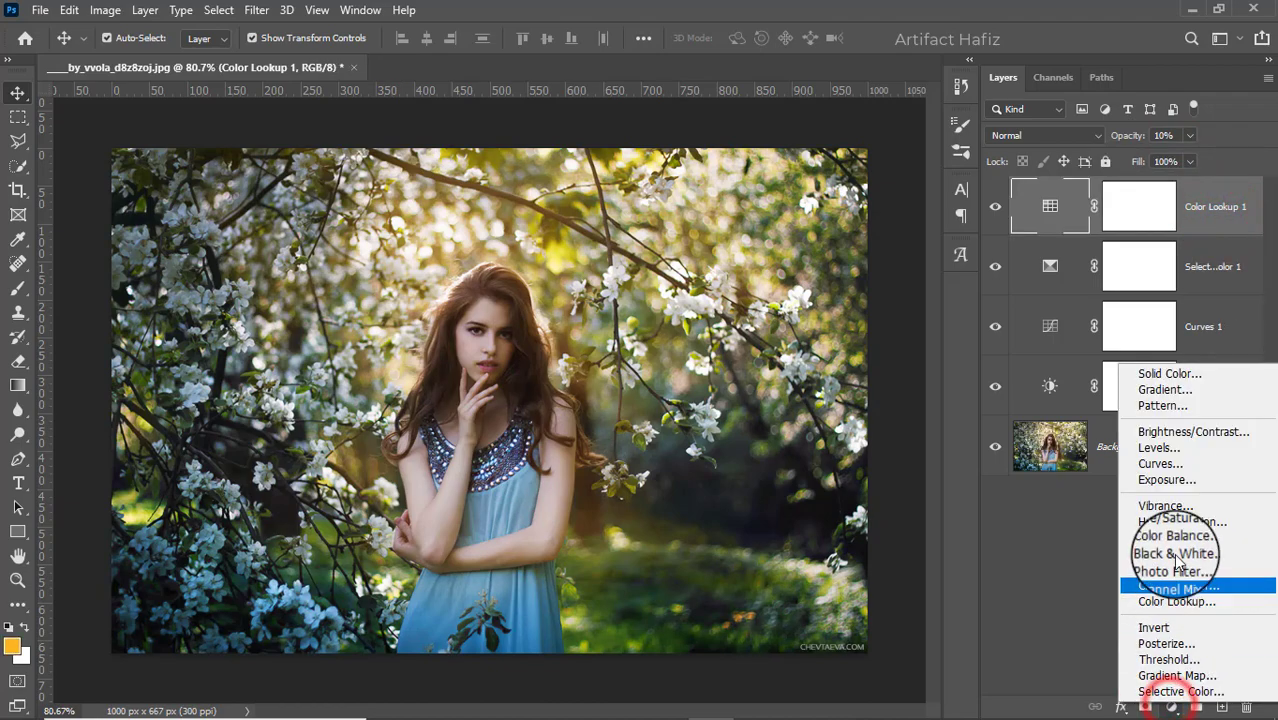
pyautogui.click(1163, 447)
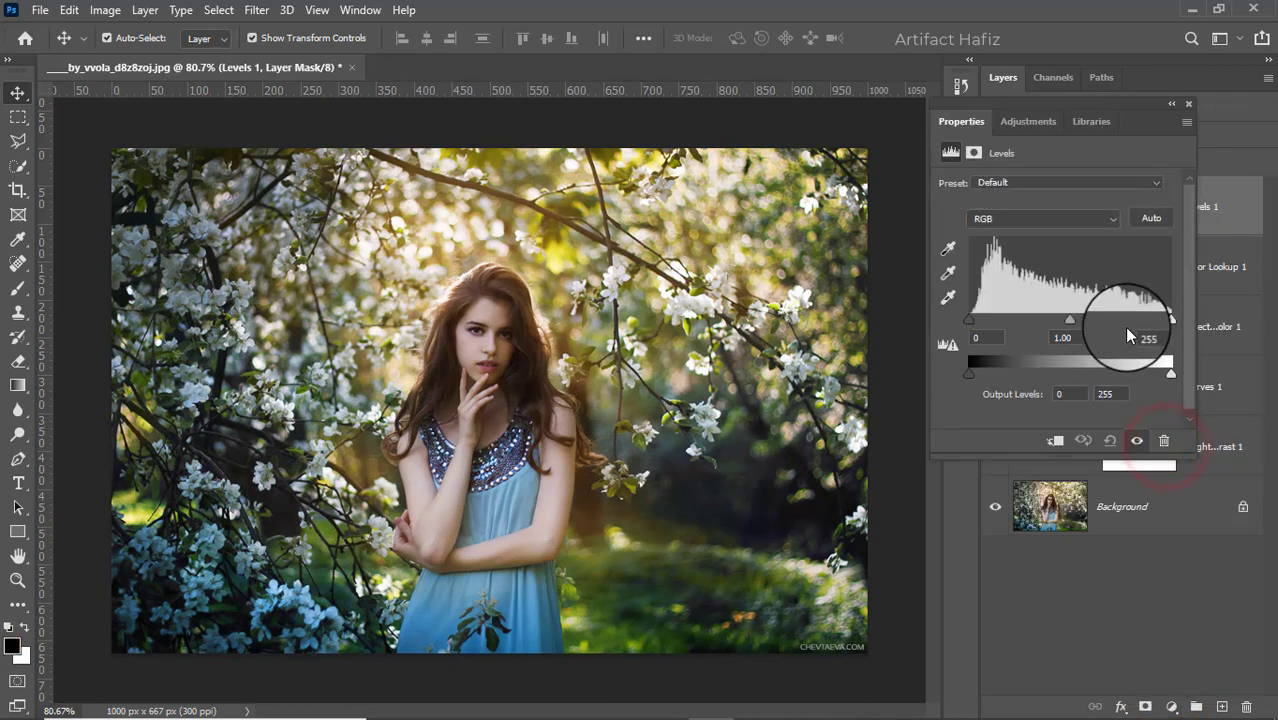
pyautogui.moveTo(1070, 319); pyautogui.dragTo(1064, 321)
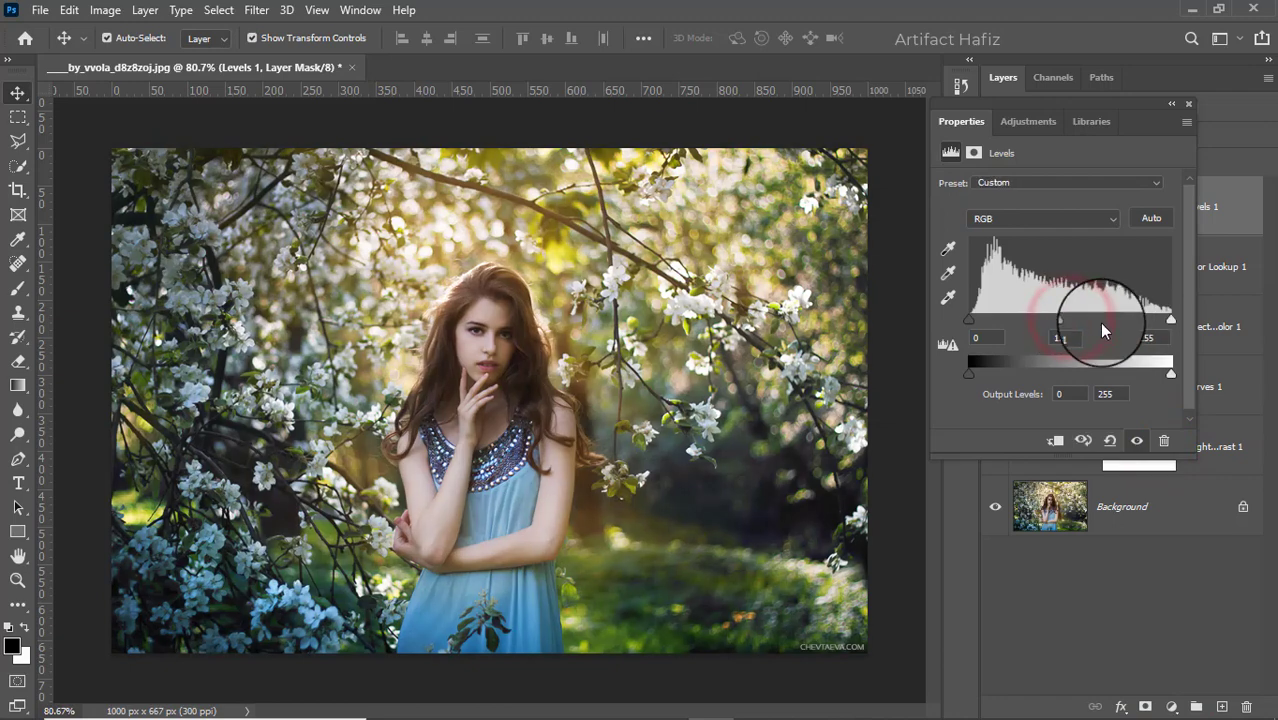
pyautogui.click(1188, 104)
# Step: Stamp all visible layers into a new merged layer and convert it for smart filters
pyautogui.hotkey('ctrl', 'alt', 'shift', 'e')
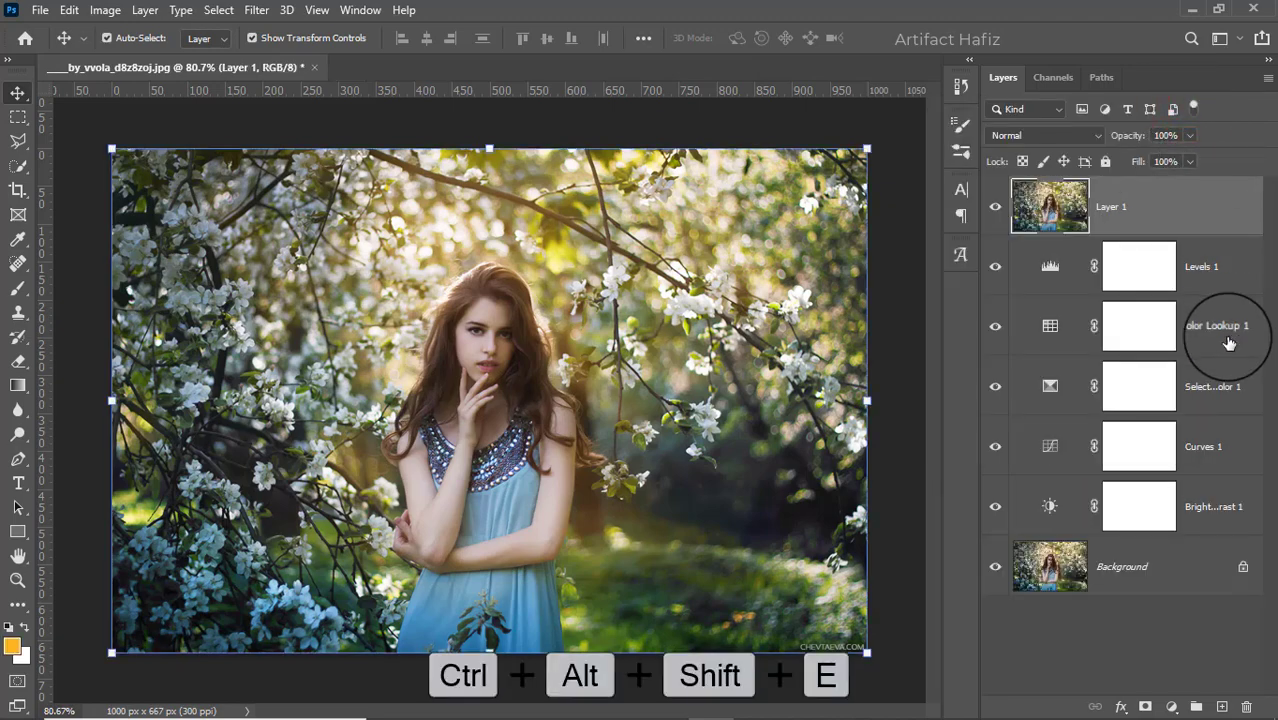
pyautogui.click(258, 12)
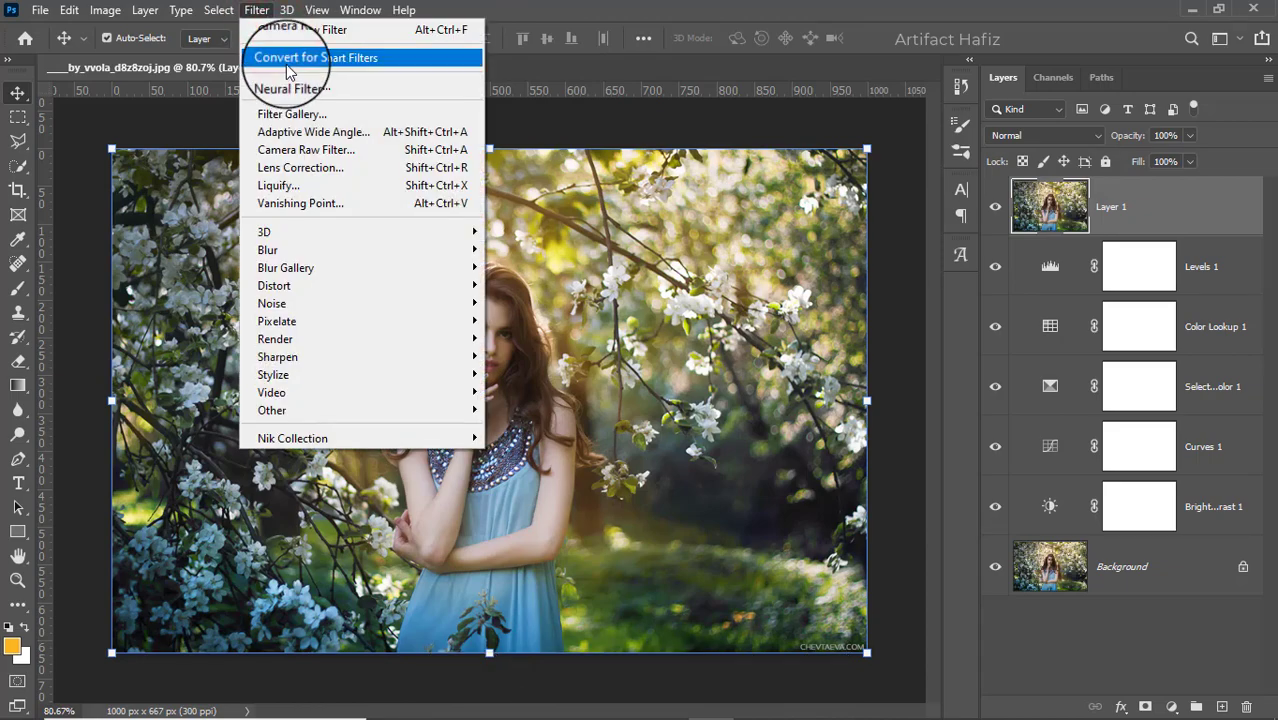
pyautogui.click(290, 57)
# Step: Apply the Camera Raw Filter with Highlights -48, Shadows +31, Whites +48, Blacks -21, Texture -7 and Clarity +2
pyautogui.click(259, 12)
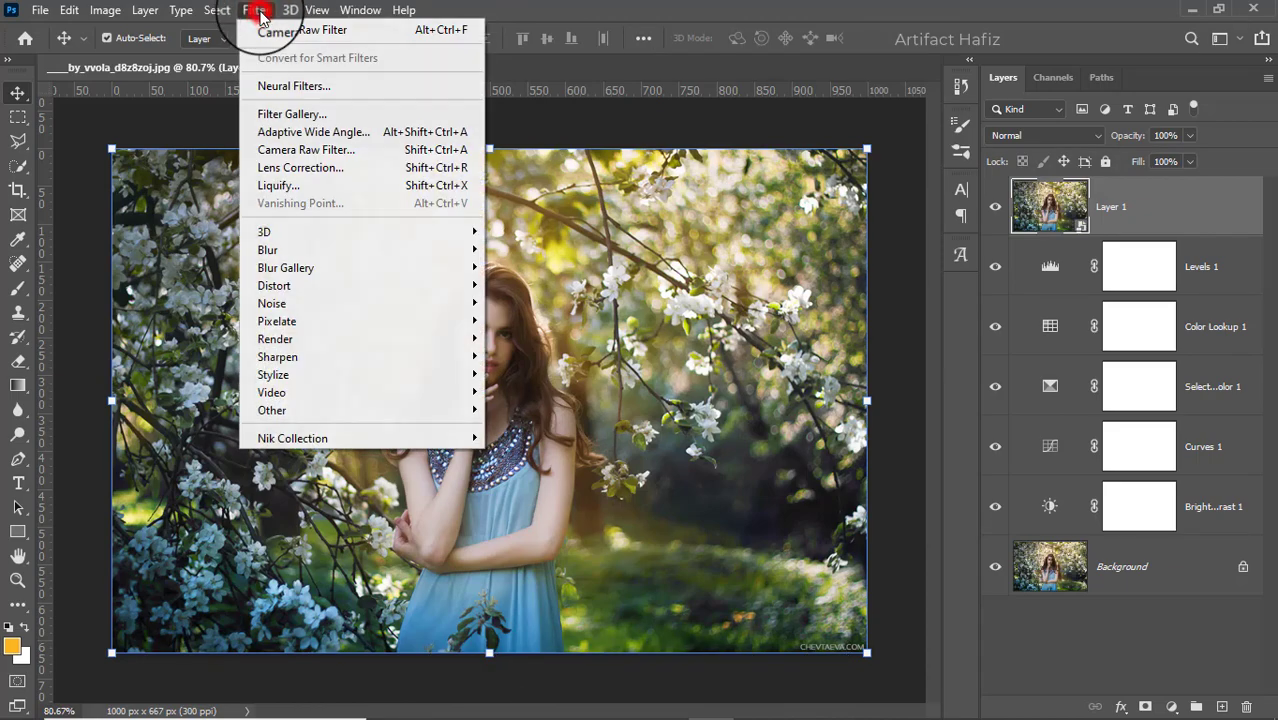
pyautogui.click(296, 132)
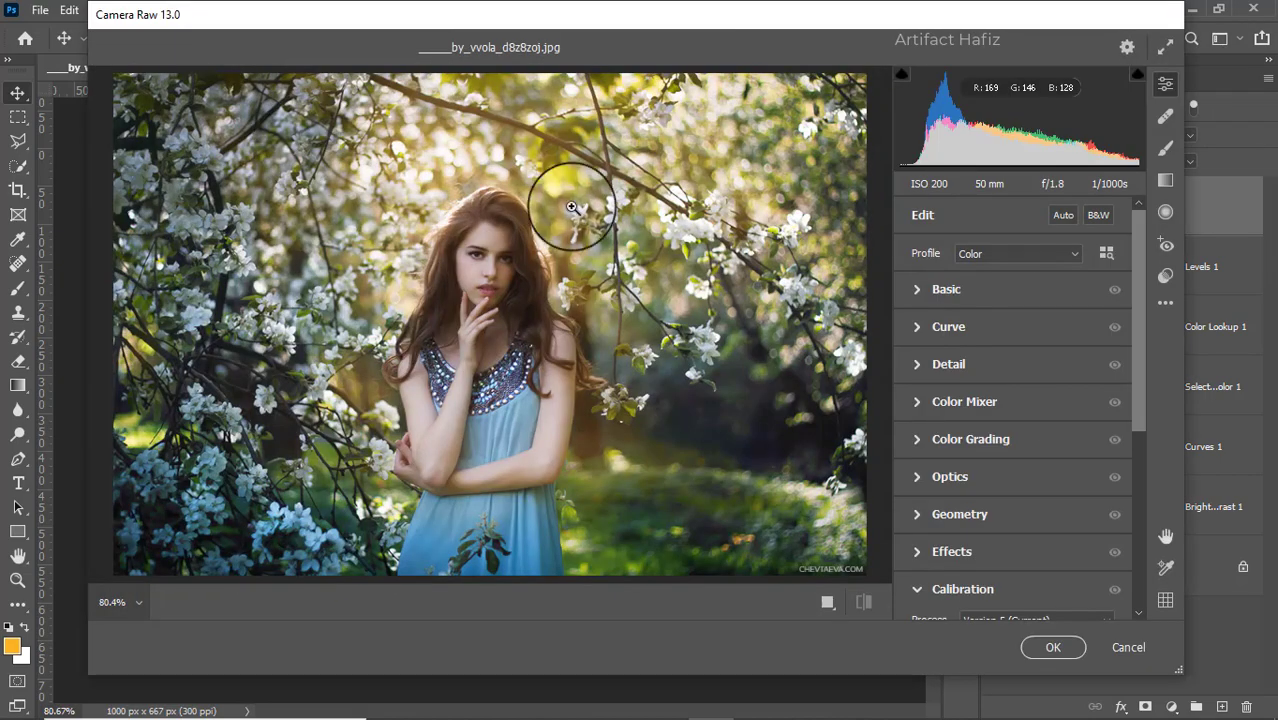
pyautogui.click(916, 289)
pyautogui.moveTo(1013, 419); pyautogui.dragTo(964, 432)
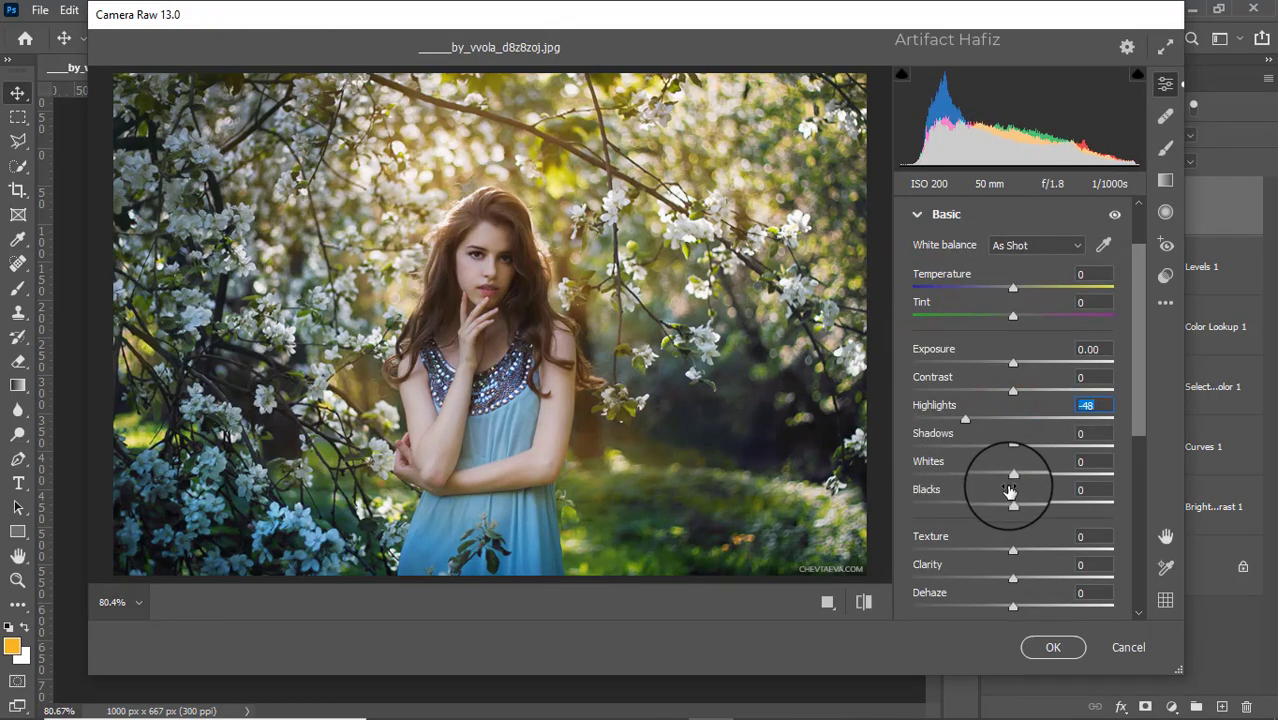
pyautogui.moveTo(1013, 476); pyautogui.dragTo(1044, 450)
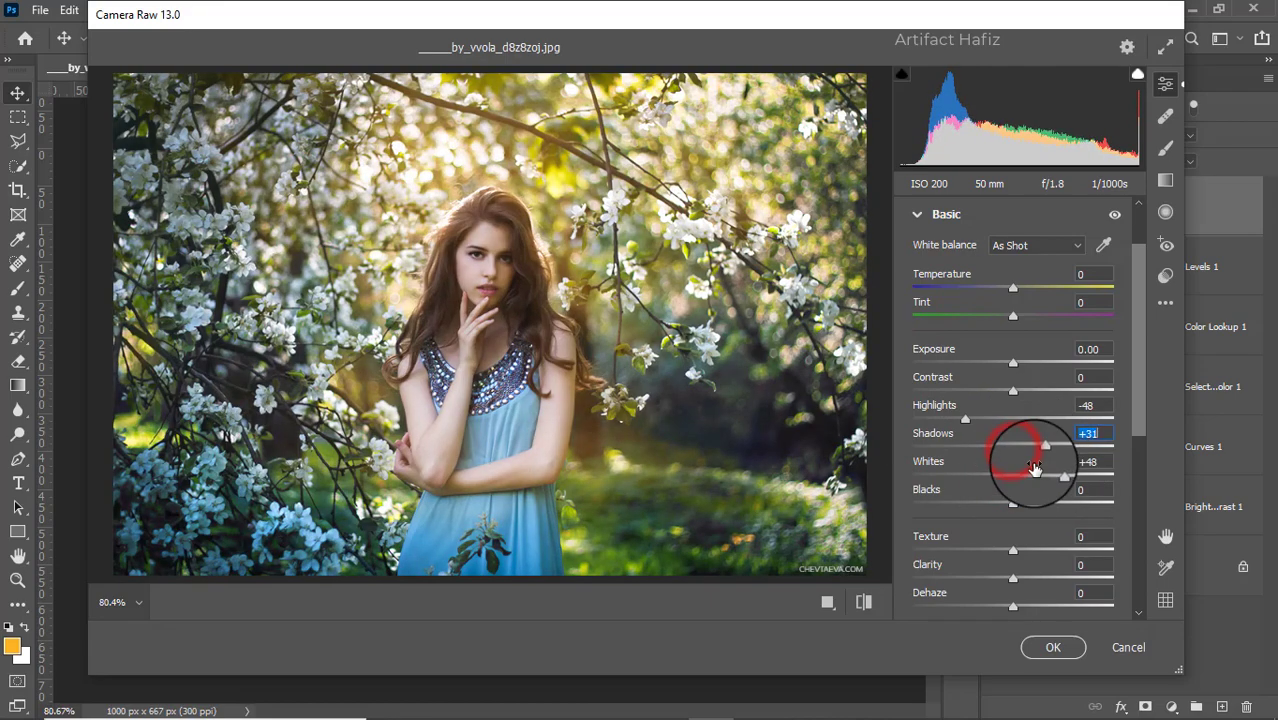
pyautogui.moveTo(1013, 503); pyautogui.dragTo(992, 510)
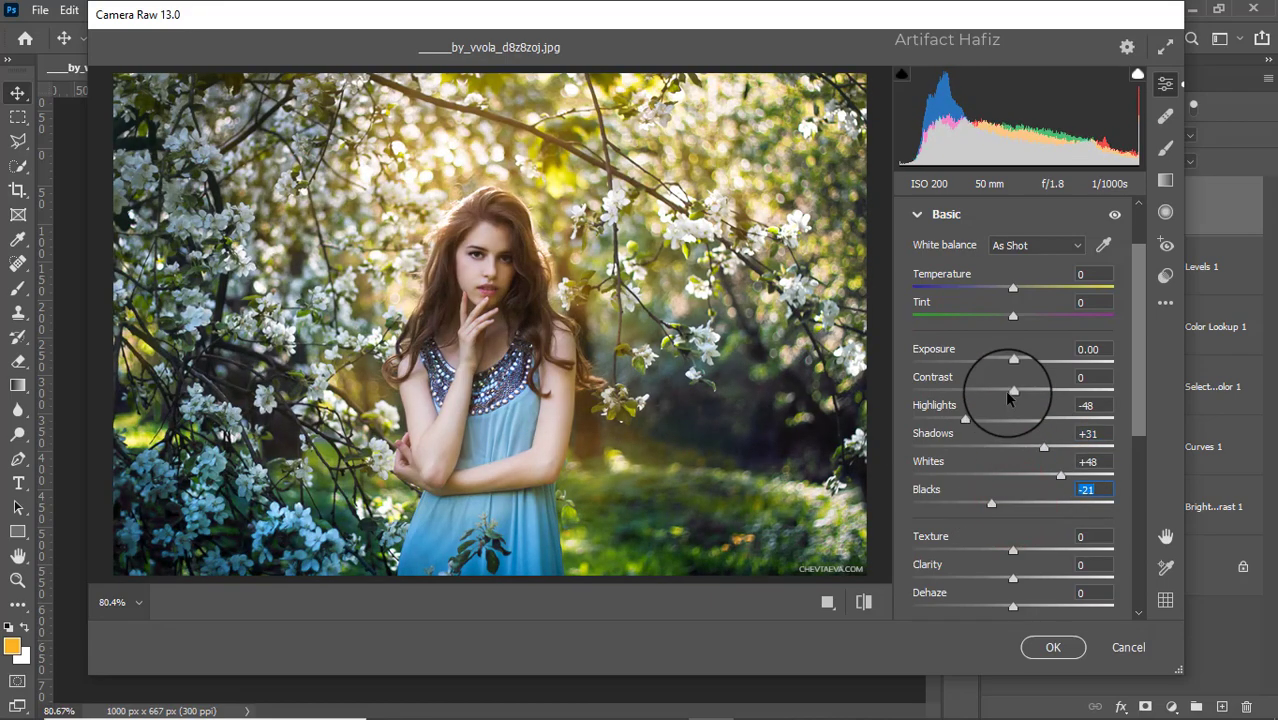
pyautogui.scroll(-3, 1015, 458)
pyautogui.moveTo(1015, 463); pyautogui.dragTo(1020, 490)
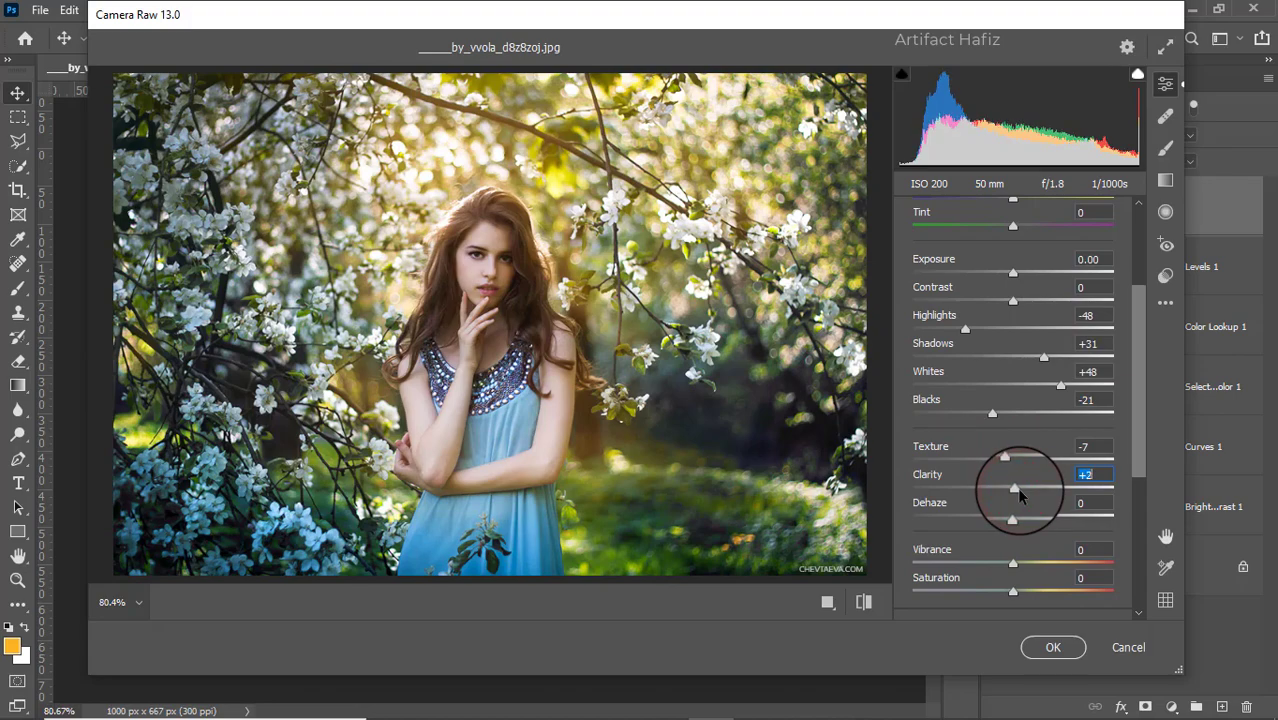
# Step: Raise the black point of the main point curve to output 2 and lift the blue curve's black point slightly
pyautogui.scroll(-3, 1016, 487)
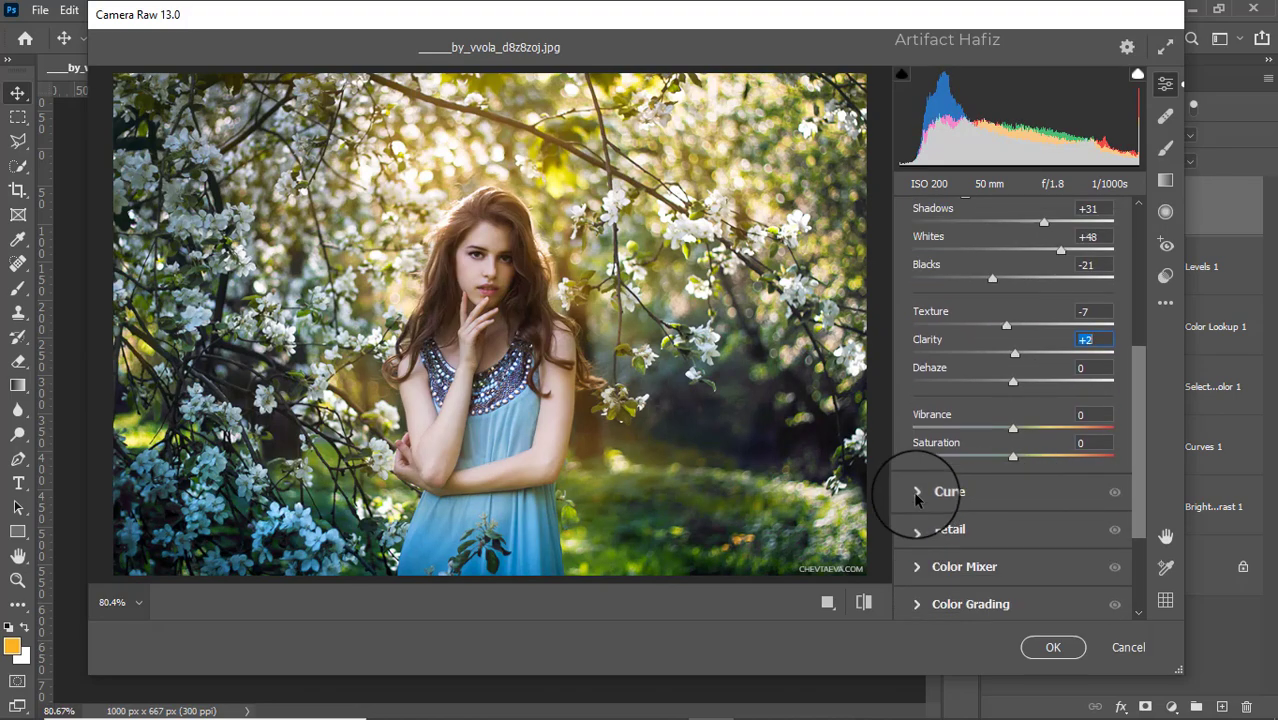
pyautogui.click(916, 493)
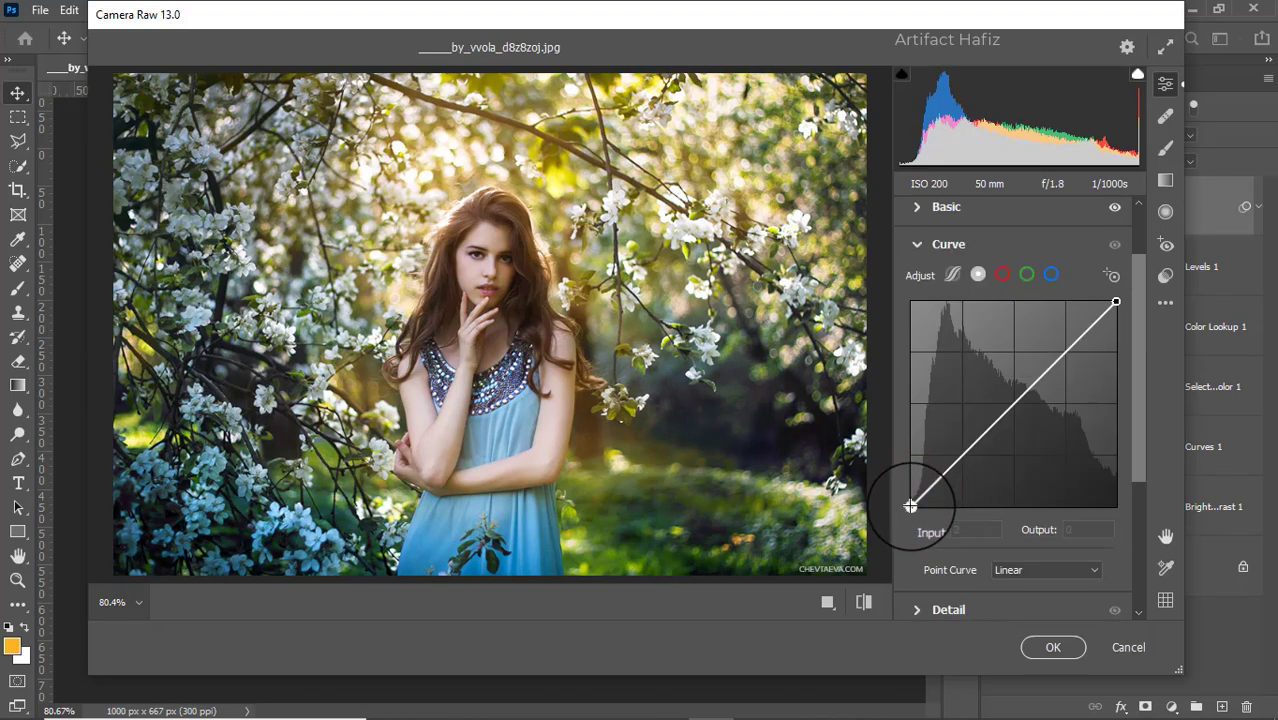
pyautogui.moveTo(910, 506); pyautogui.dragTo(911, 505)
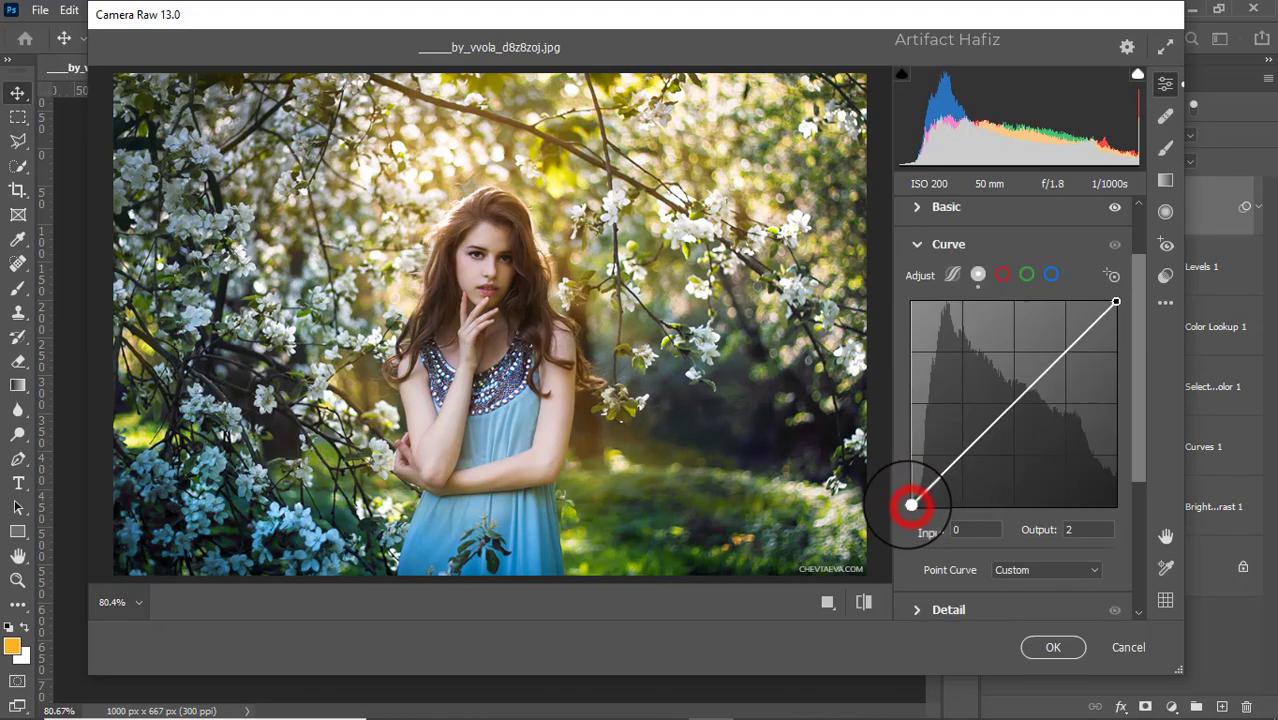
pyautogui.click(1050, 274)
pyautogui.moveTo(909, 507); pyautogui.dragTo(906, 506)
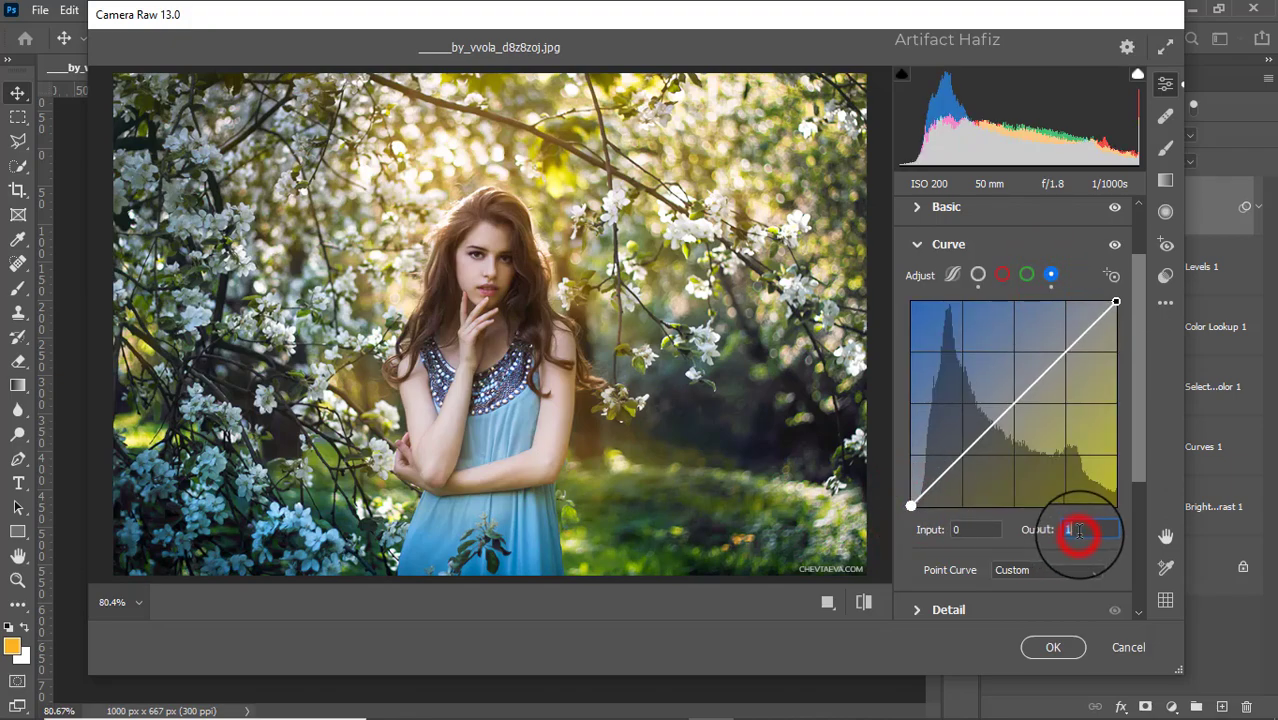
# Step: Set the Detail section's Noise Reduction to 5
pyautogui.scroll(-5, 1078, 531)
pyautogui.click(912, 386)
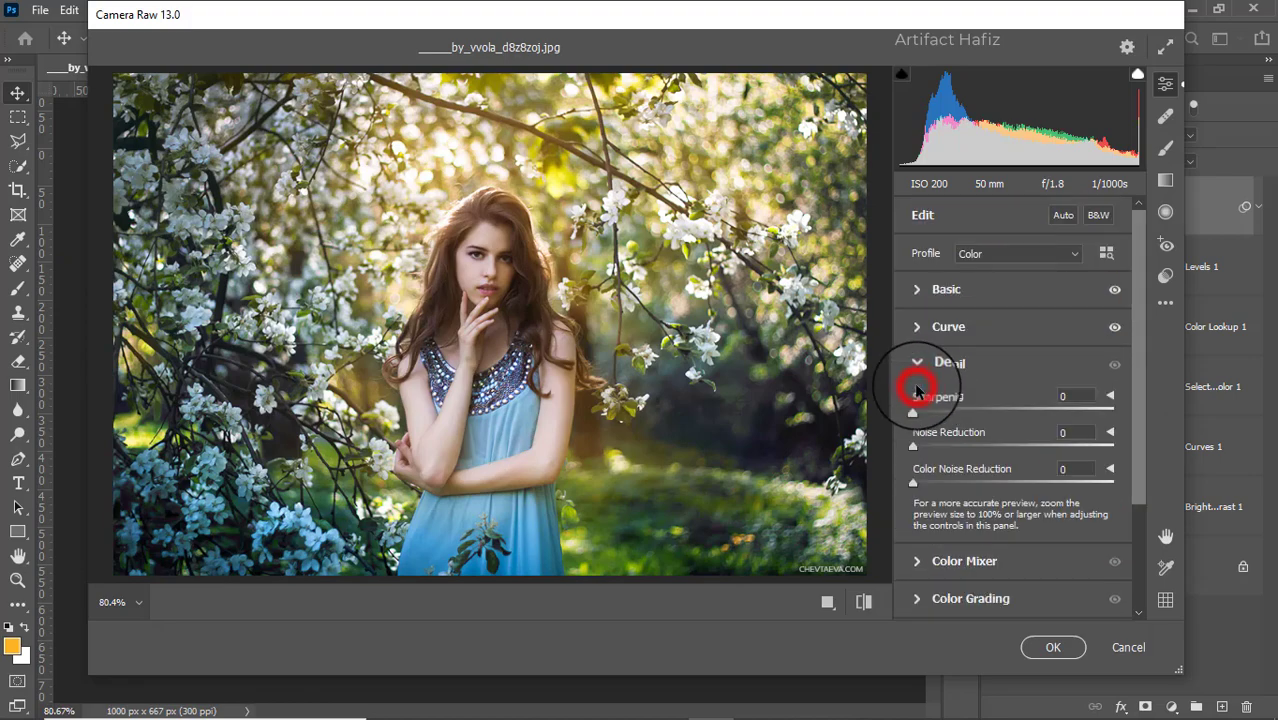
pyautogui.moveTo(913, 446); pyautogui.dragTo(920, 458)
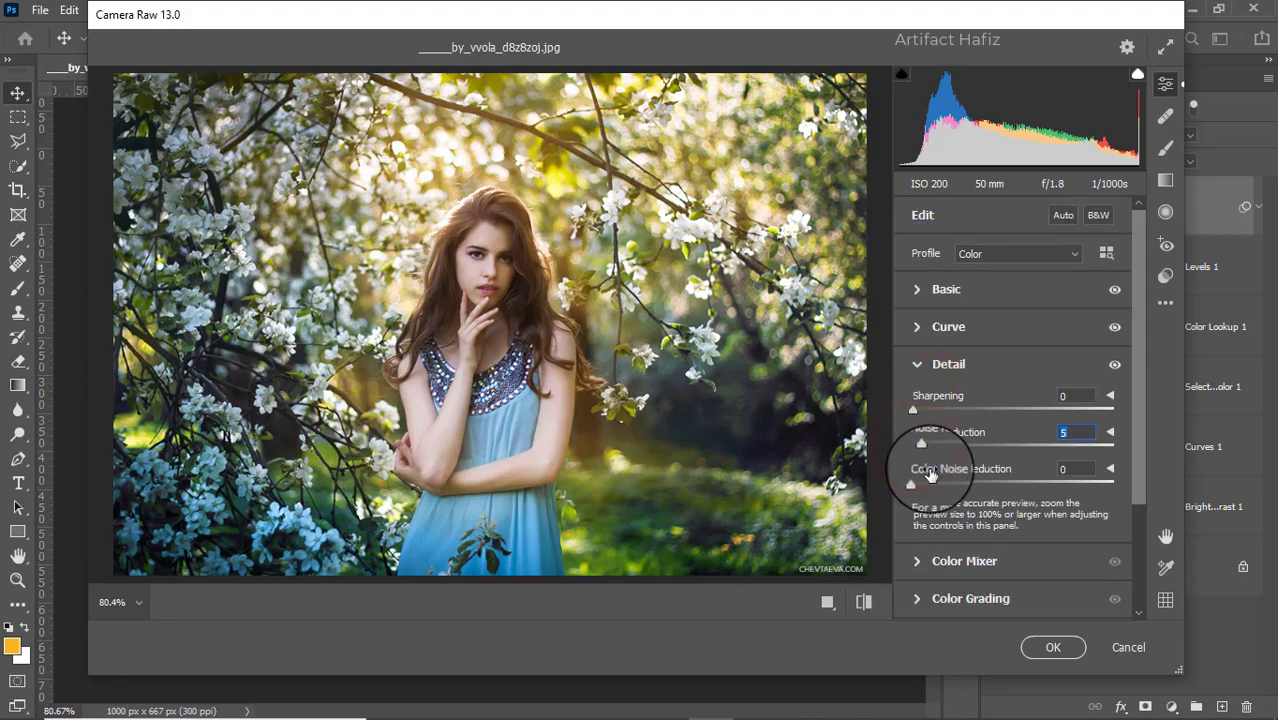
# Step: Set Color Mixer saturation to Reds +30, Oranges +16, Yellows -7, Greens -28, and hue to Yellows +33, Greens +7
pyautogui.scroll(-2, 933, 476)
pyautogui.click(918, 474)
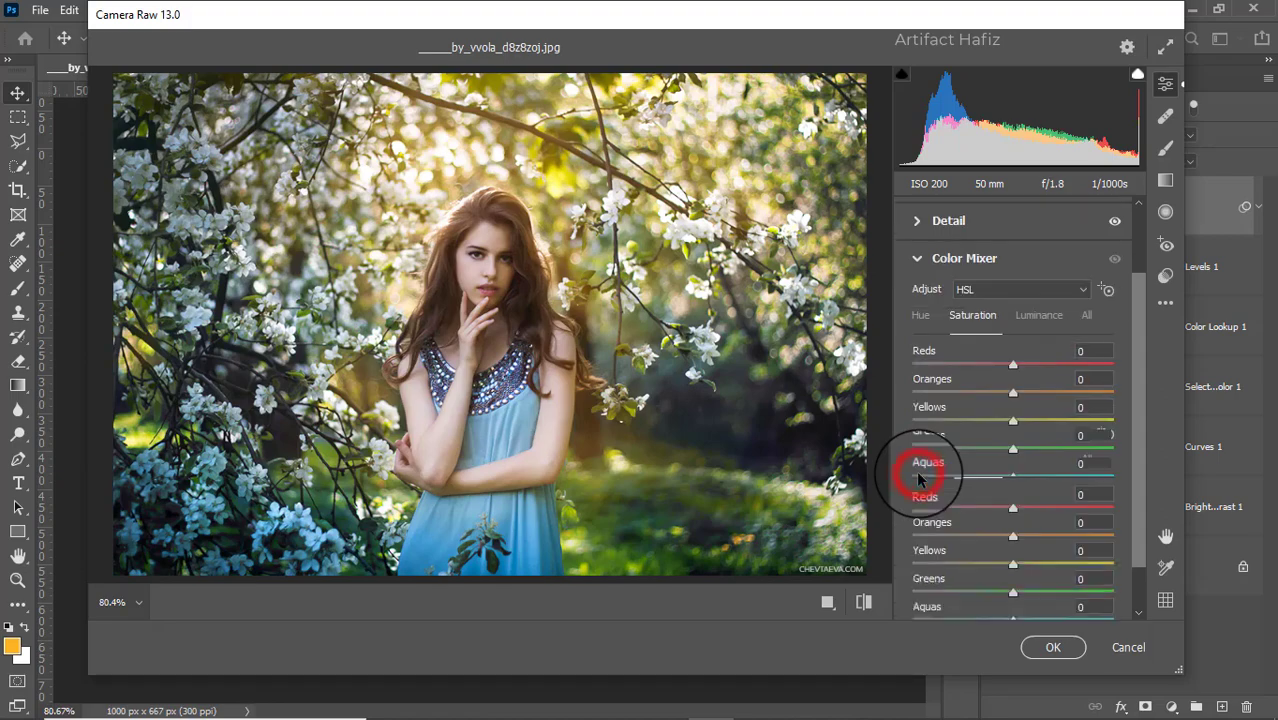
pyautogui.click(973, 314)
pyautogui.moveTo(1012, 365); pyautogui.dragTo(984, 451)
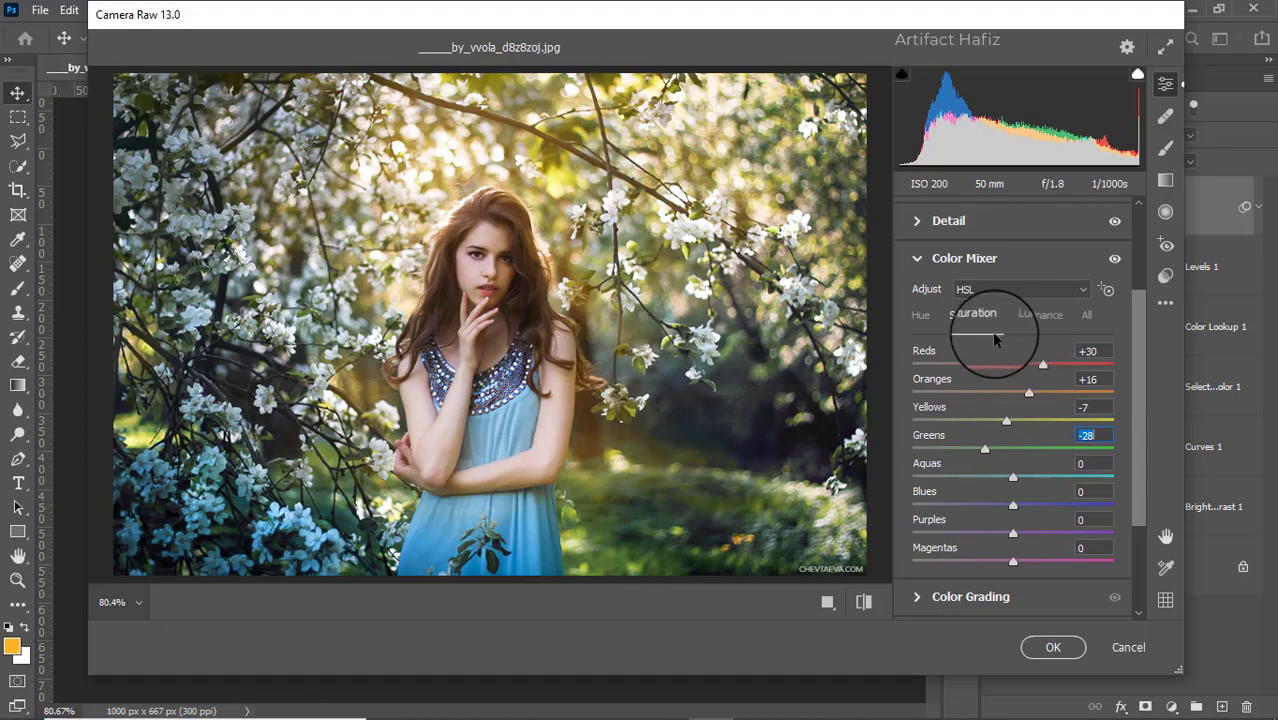
pyautogui.click(920, 316)
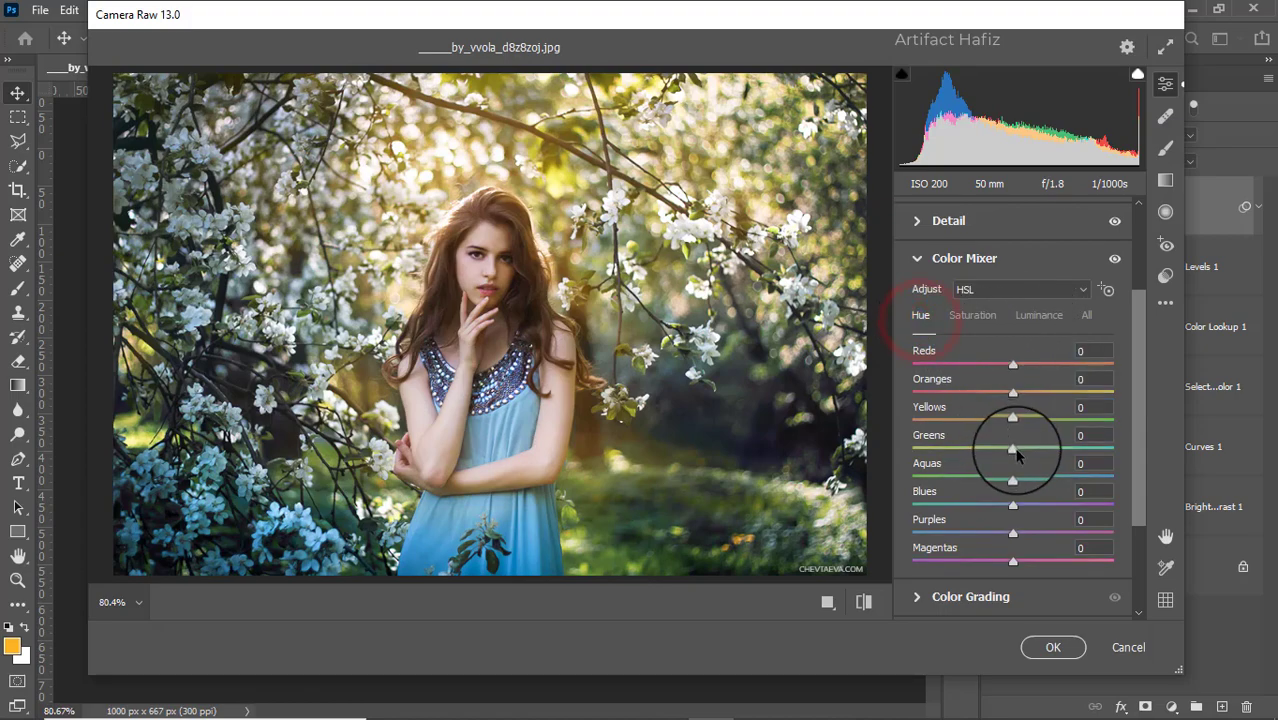
pyautogui.moveTo(1016, 455); pyautogui.dragTo(1043, 424)
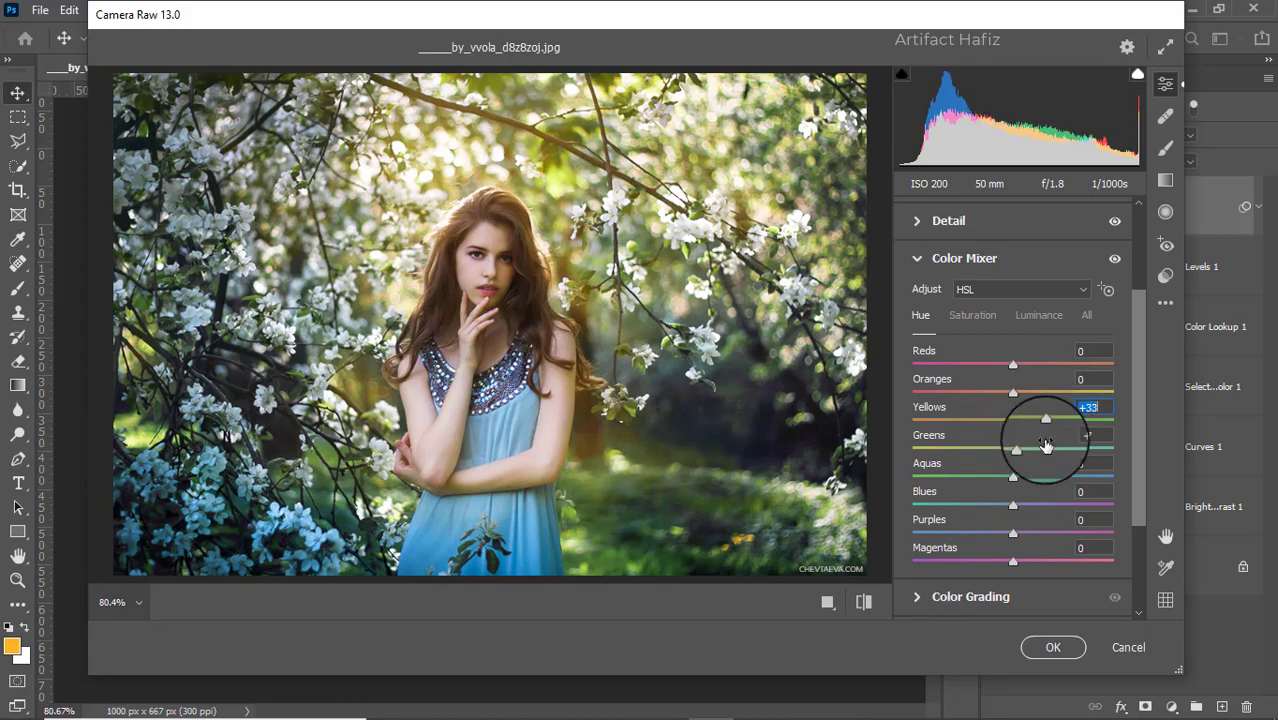
# Step: Tint the midtones in Color Grading with hue 40 and saturation 7
pyautogui.scroll(-3, 1033, 483)
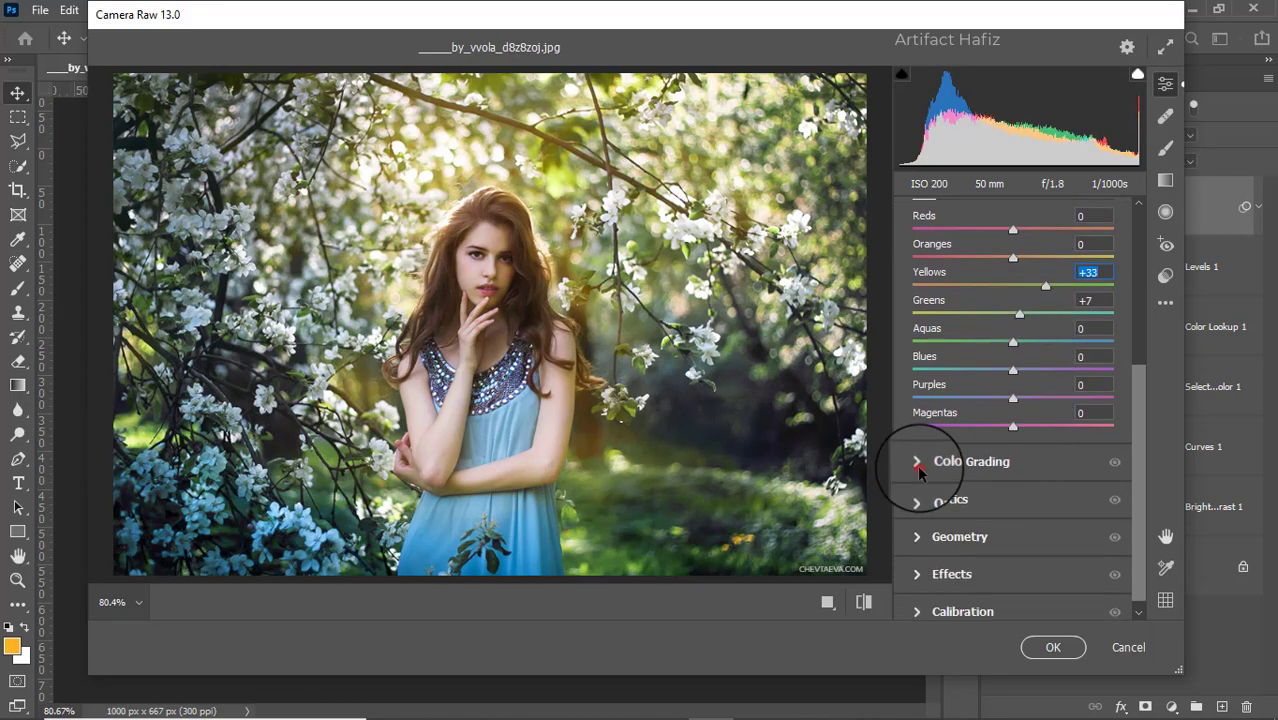
pyautogui.click(912, 455)
pyautogui.moveTo(1013, 340); pyautogui.dragTo(1098, 311)
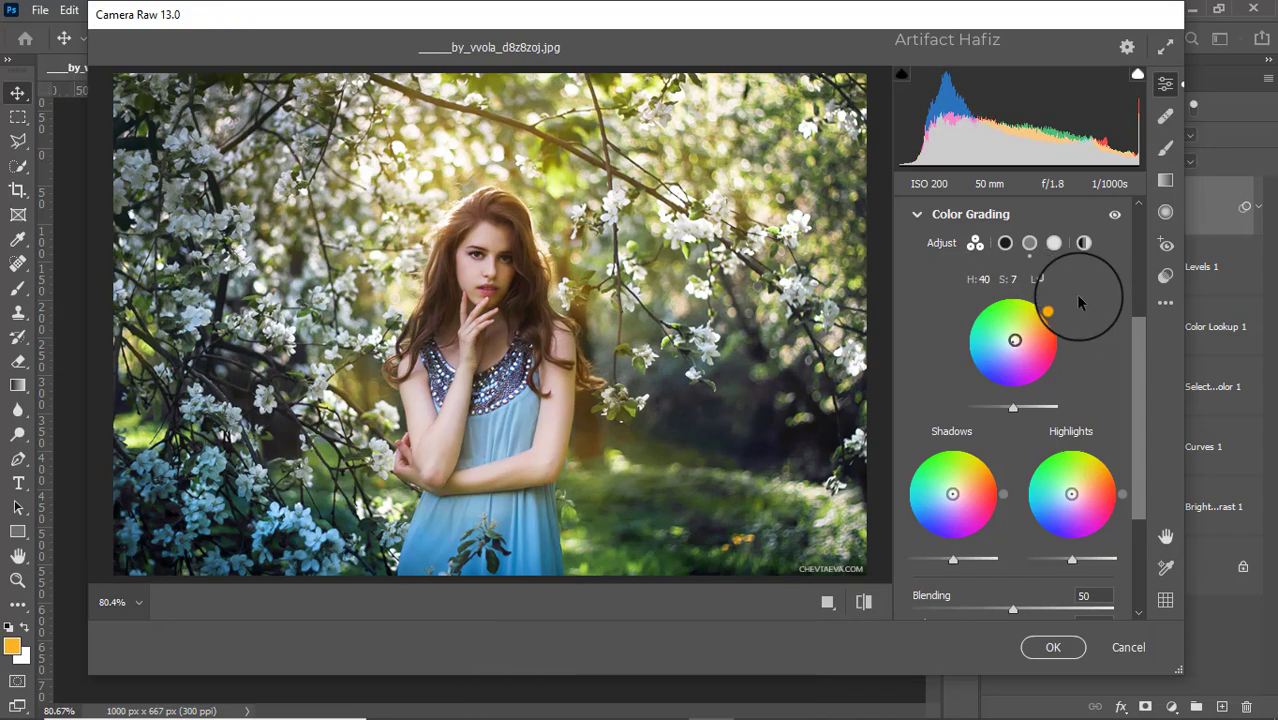
# Step: Set Calibration saturation to Red Primary -10, Green Primary +9 and Blue Primary +39, and apply the Camera Raw Filter
pyautogui.scroll(-4, 1061, 433)
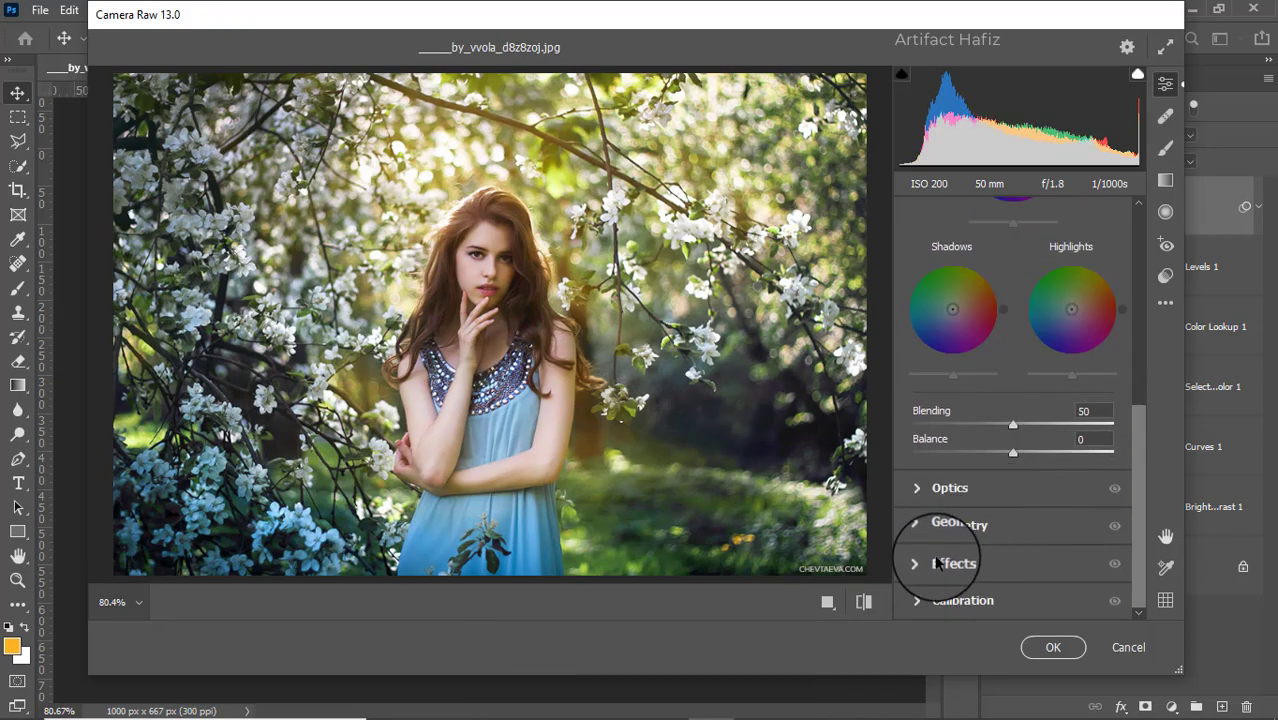
pyautogui.click(920, 602)
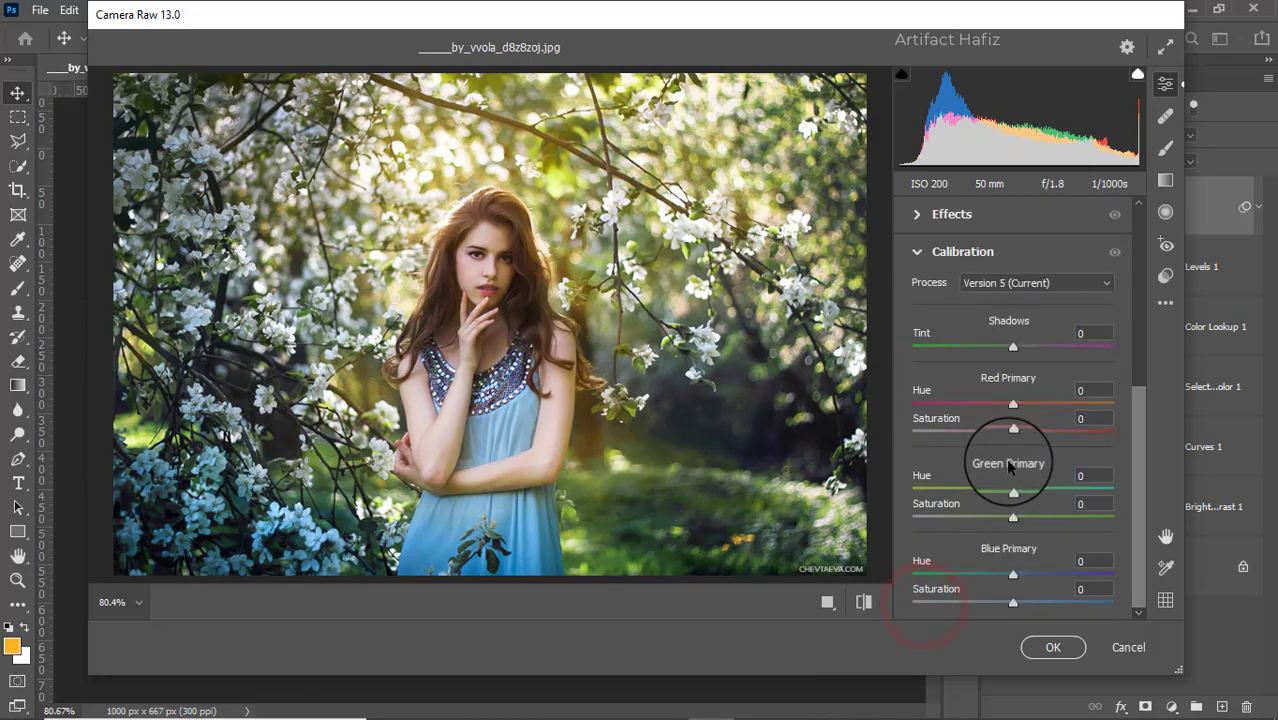
pyautogui.moveTo(1013, 436)
pyautogui.mouseDown()
pyautogui.moveTo(1000, 434)
pyautogui.moveTo(1032, 431)
pyautogui.moveTo(1001, 438)
pyautogui.mouseUp()
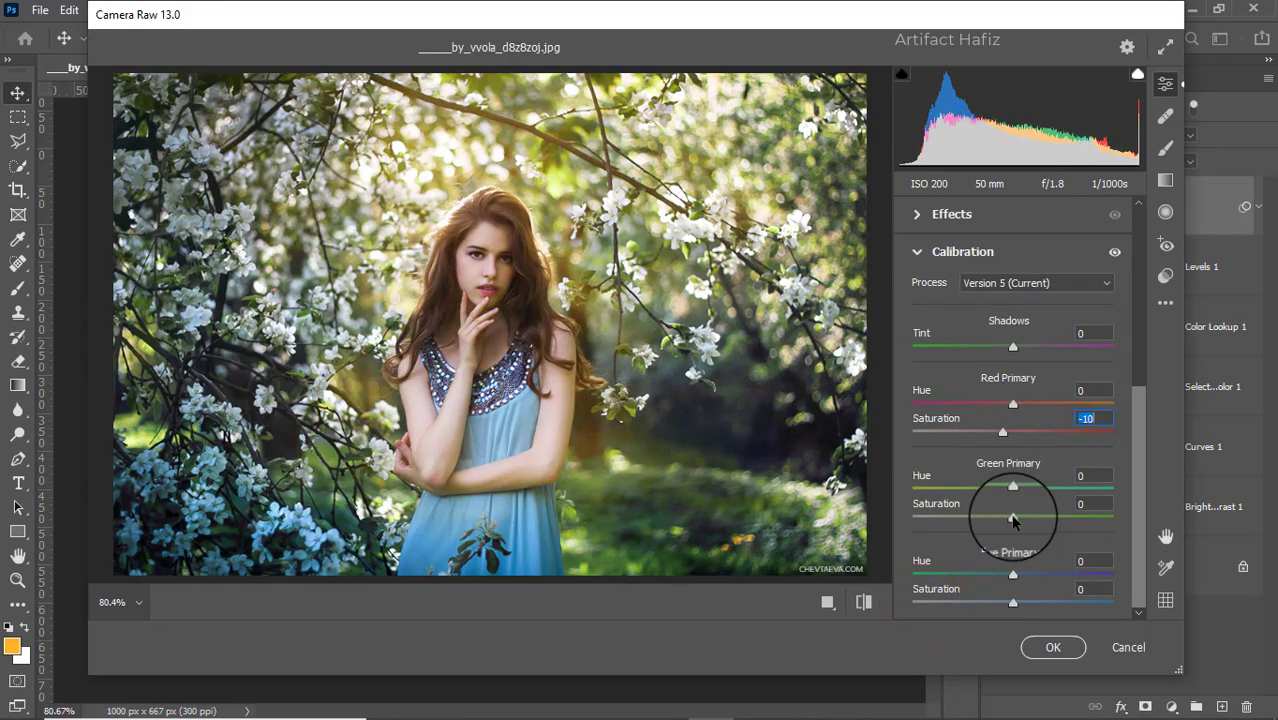
pyautogui.moveTo(1013, 516); pyautogui.dragTo(1022, 517)
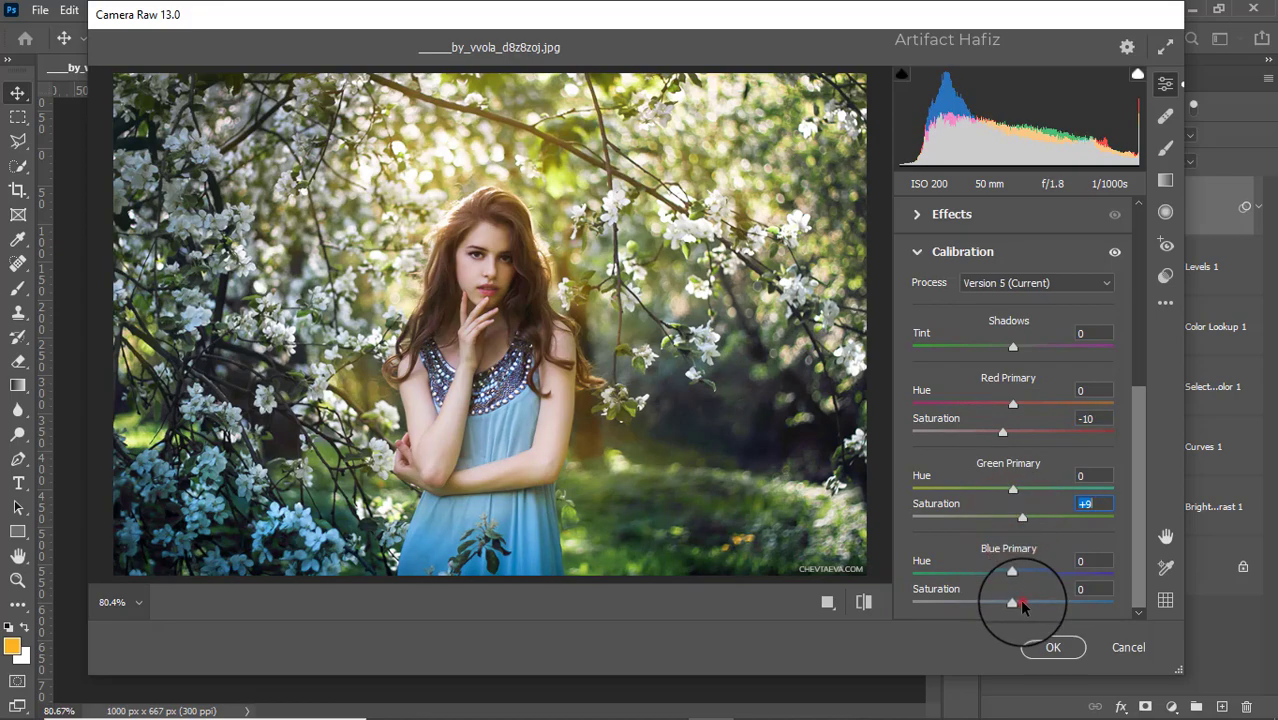
pyautogui.moveTo(1016, 601); pyautogui.dragTo(1047, 600)
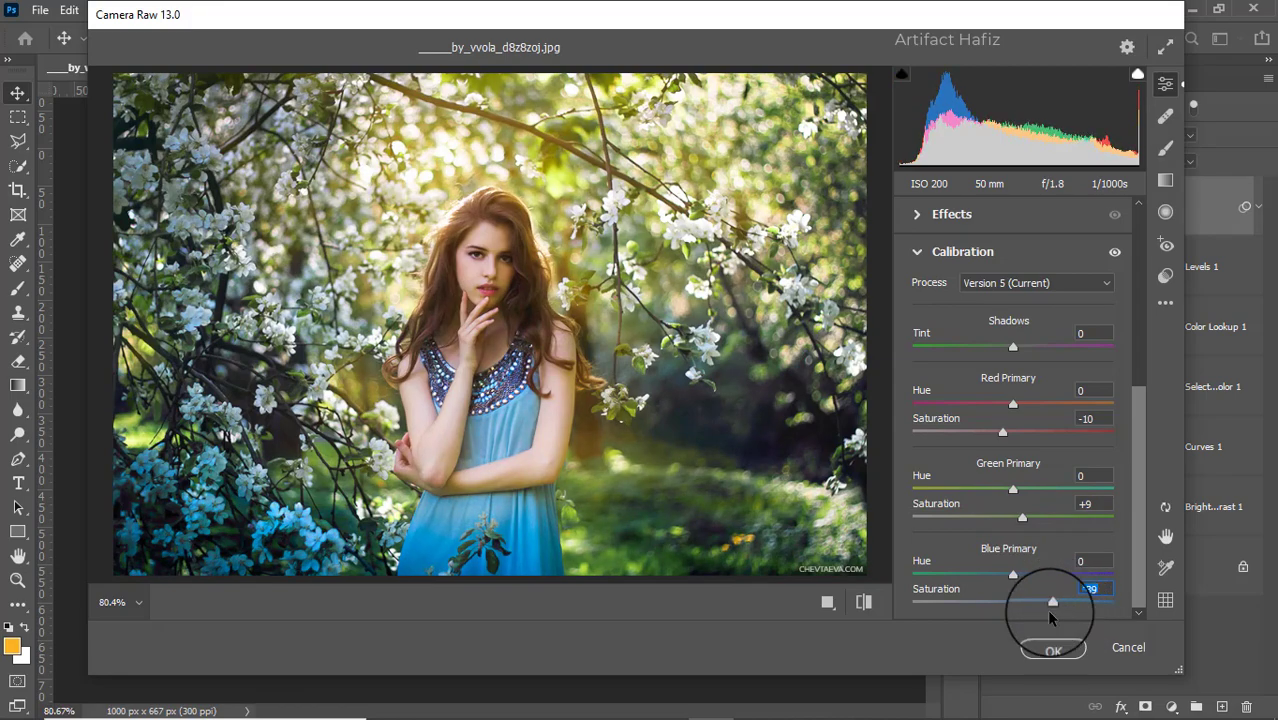
pyautogui.click(1050, 646)
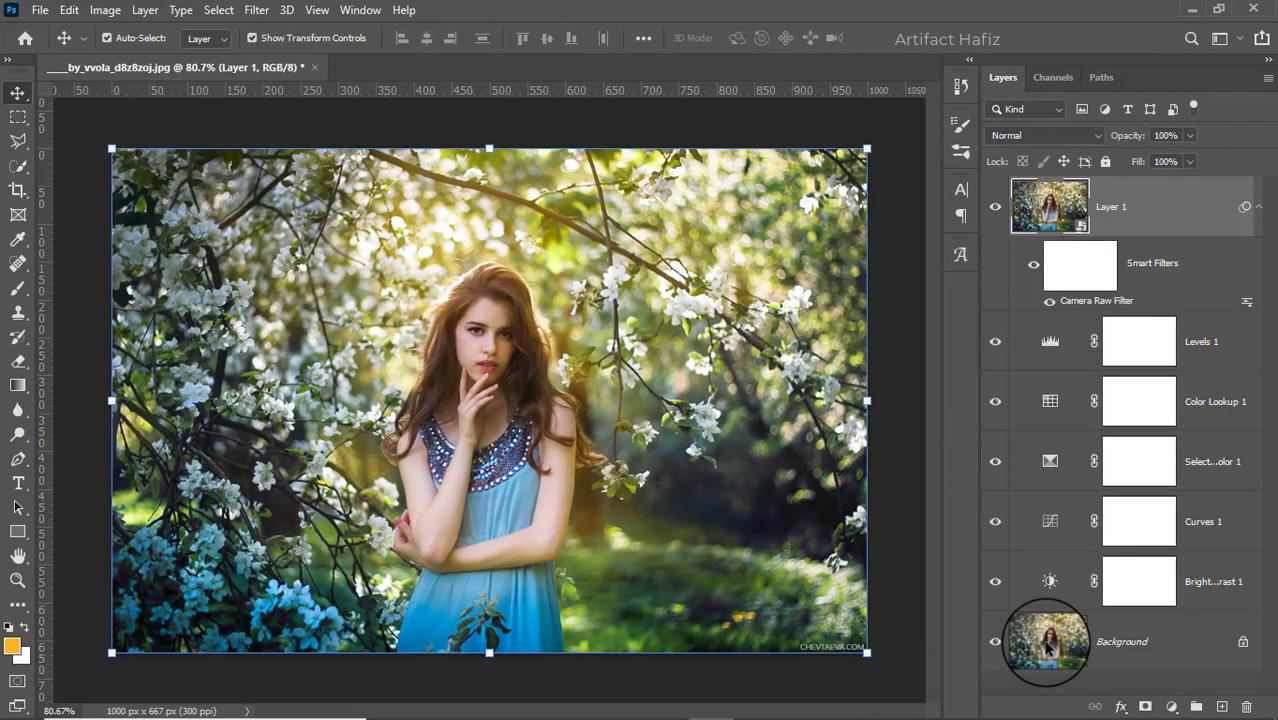
# Step: Compare the graded portrait with the original by toggling the visibility of all layers except Background off and on twice
pyautogui.keyDown('alt'); pyautogui.click(996, 643); pyautogui.keyUp('alt')
pyautogui.keyDown('alt'); pyautogui.click(996, 642); pyautogui.keyUp('alt')
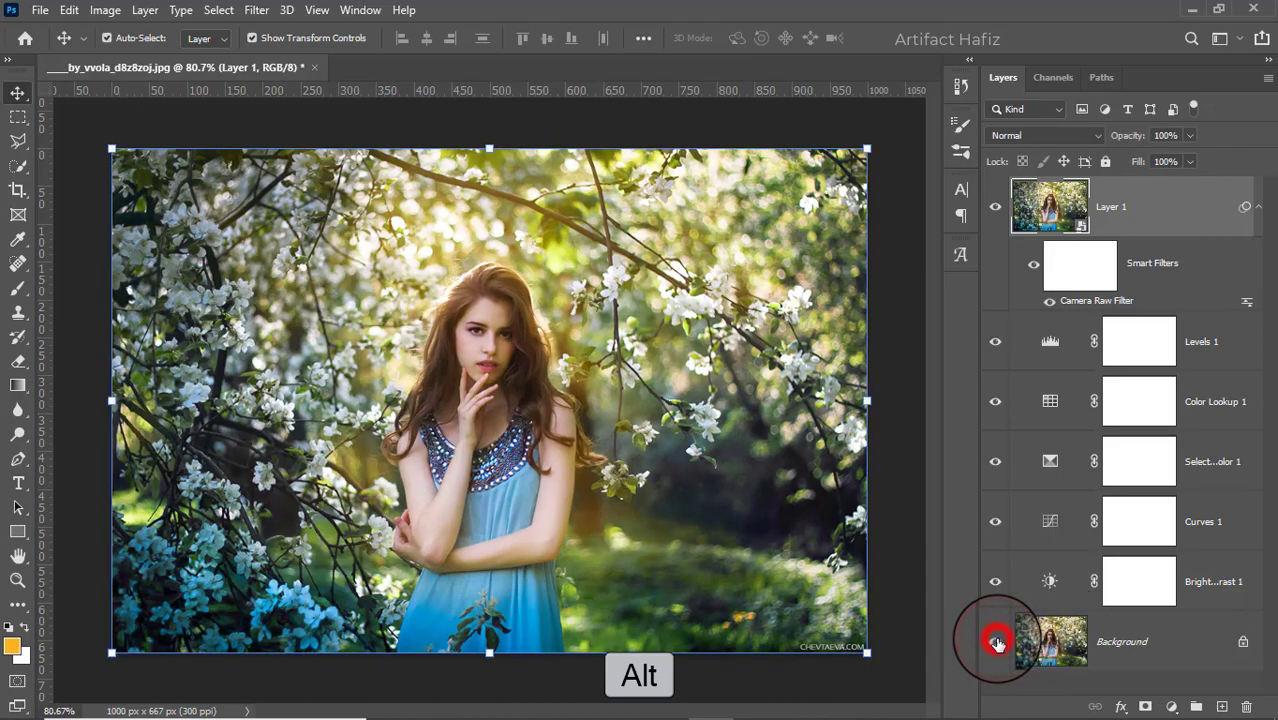
pyautogui.keyDown('alt'); pyautogui.click(996, 642); pyautogui.keyUp('alt')
pyautogui.keyDown('alt'); pyautogui.click(996, 642); pyautogui.keyUp('alt')
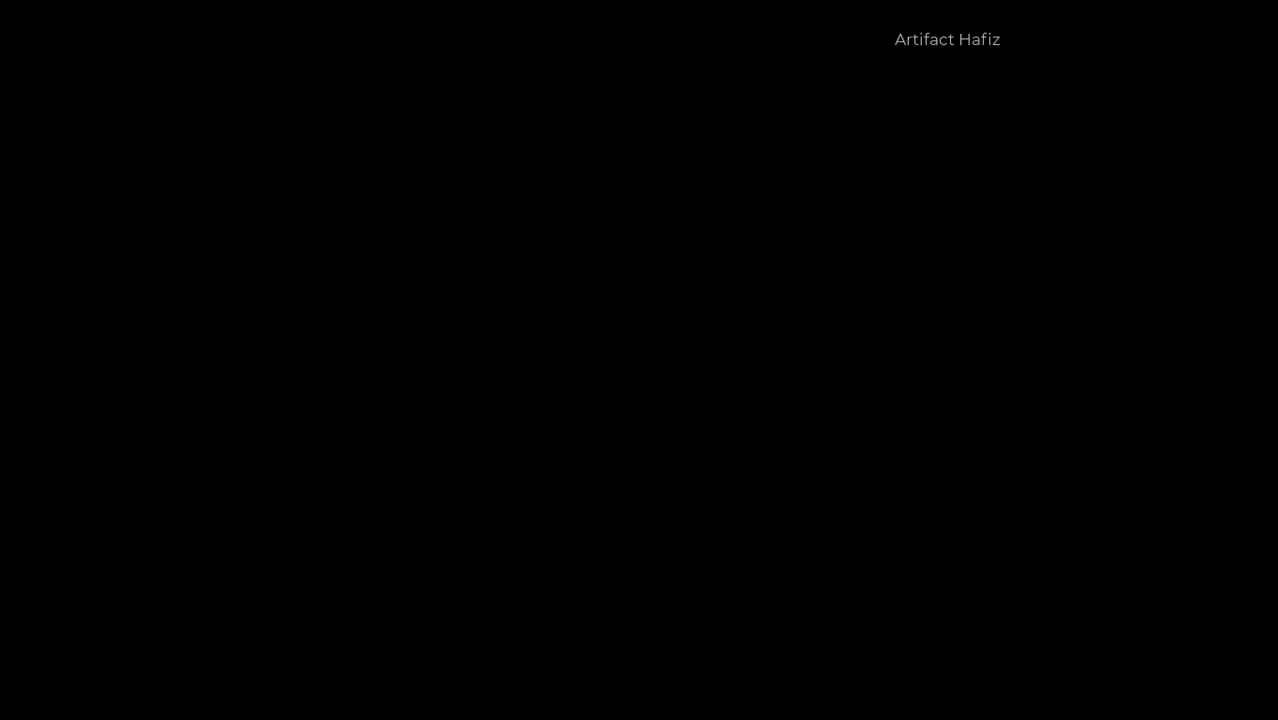